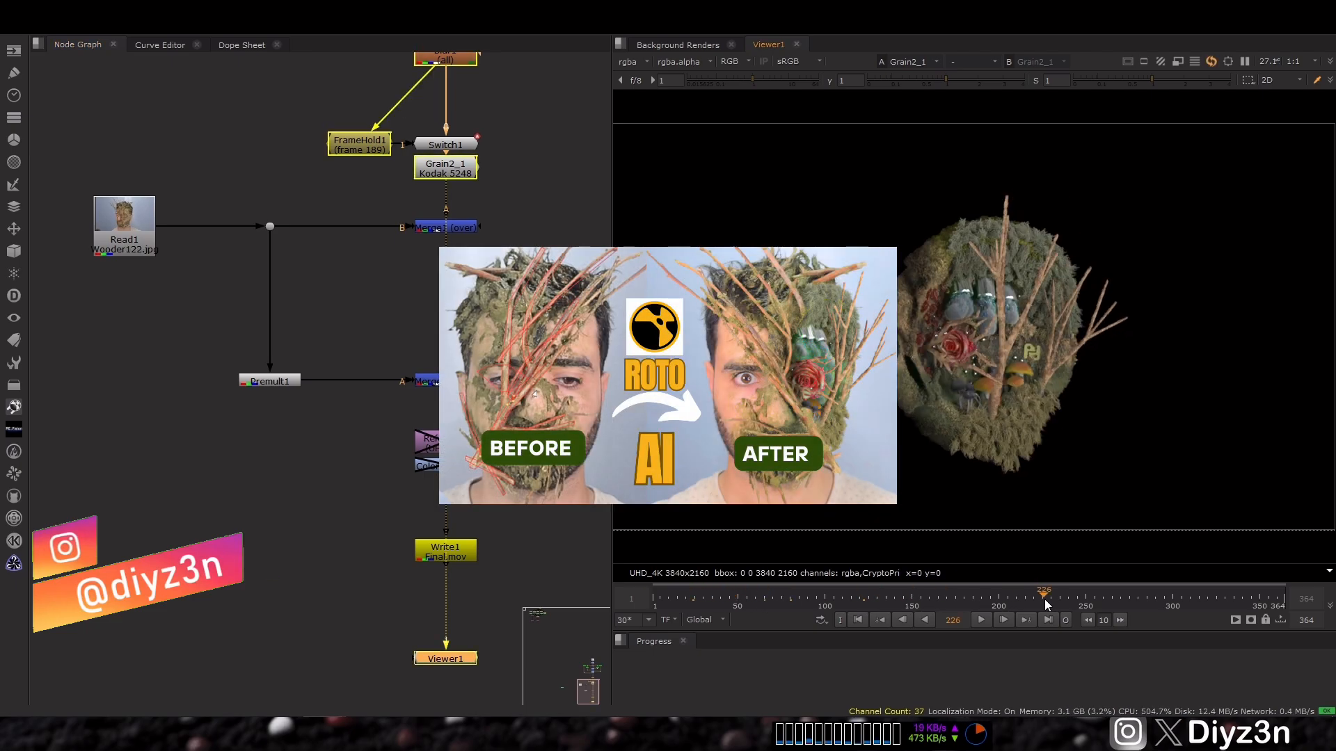
Compare the Read1 footage with the Merge1 composite in the viewer at frame 223, ending on Read1
click(124, 221)
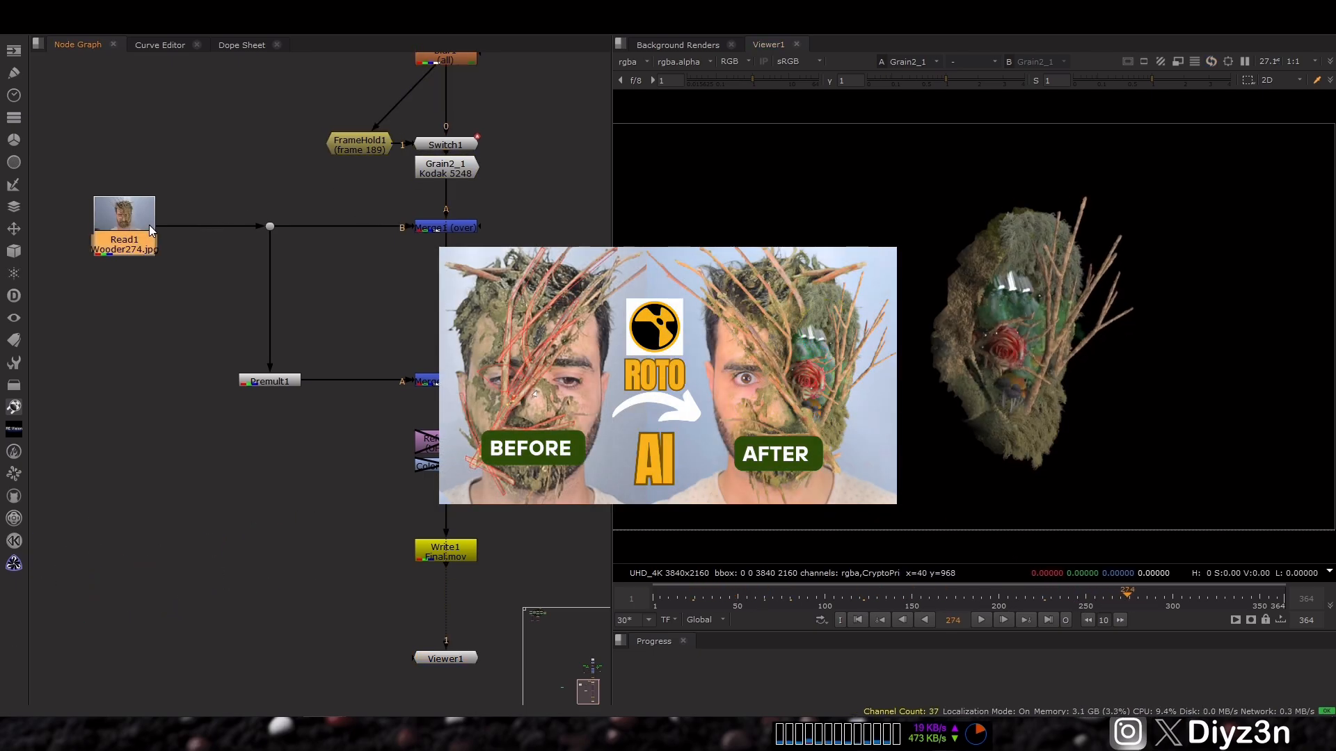
key(1)
click(727, 599)
drag(733, 598, 1040, 599)
click(421, 229)
key(1)
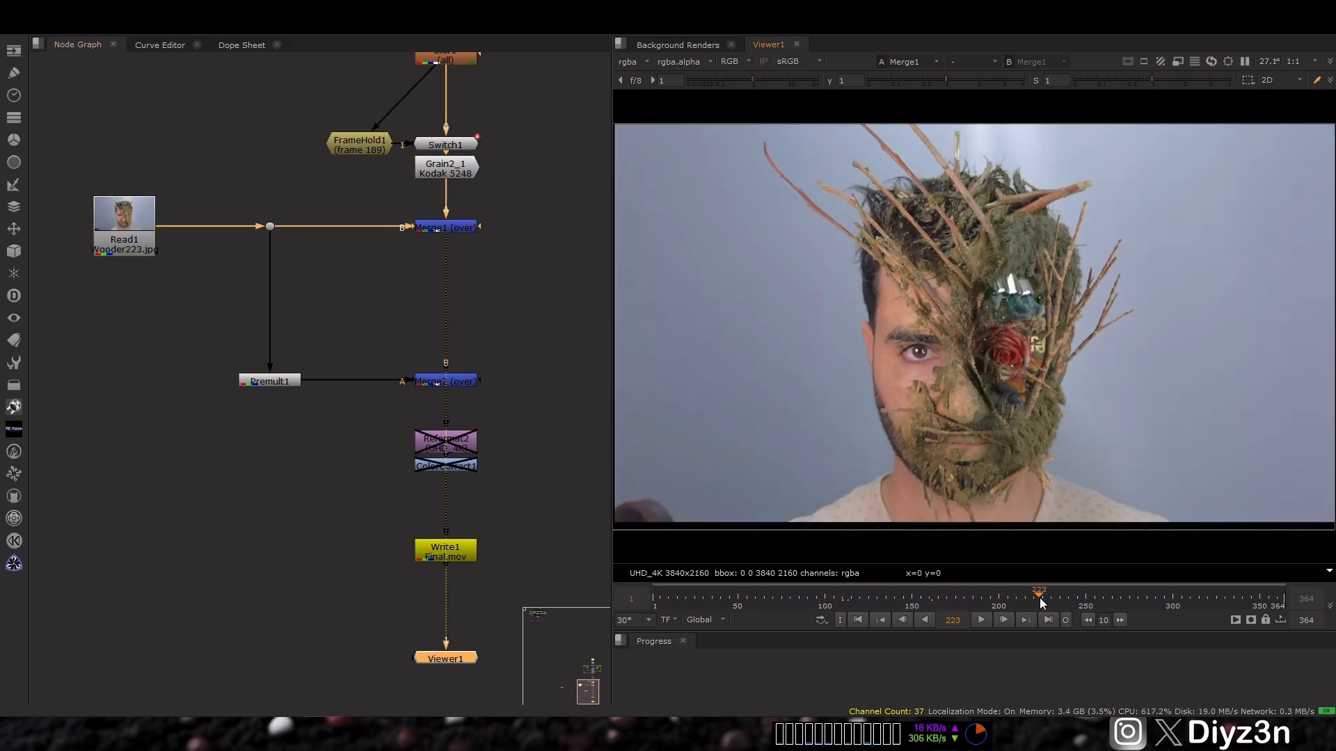
click(138, 238)
key(1)
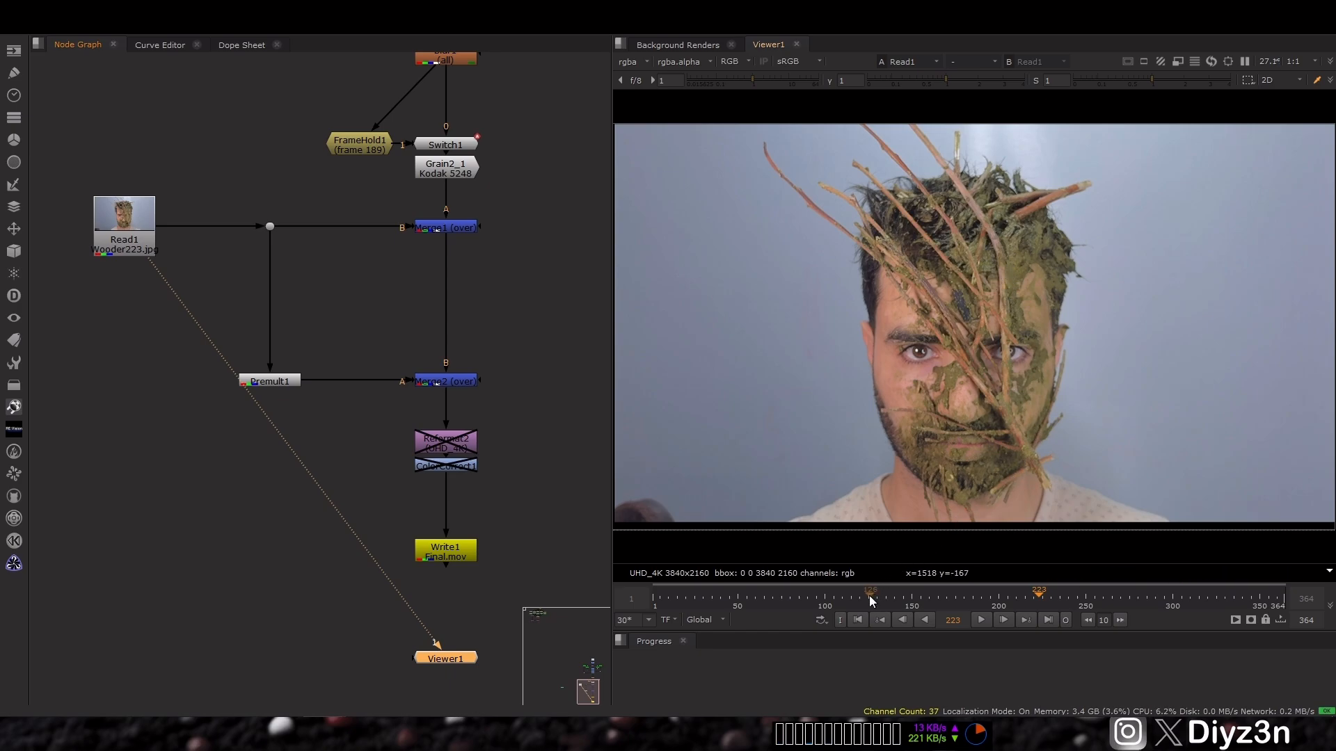
Add a PlanarTracker node and insert it into the connection between the Read1 dot and Premult1
click(289, 264)
key(Tab)
text(pla)
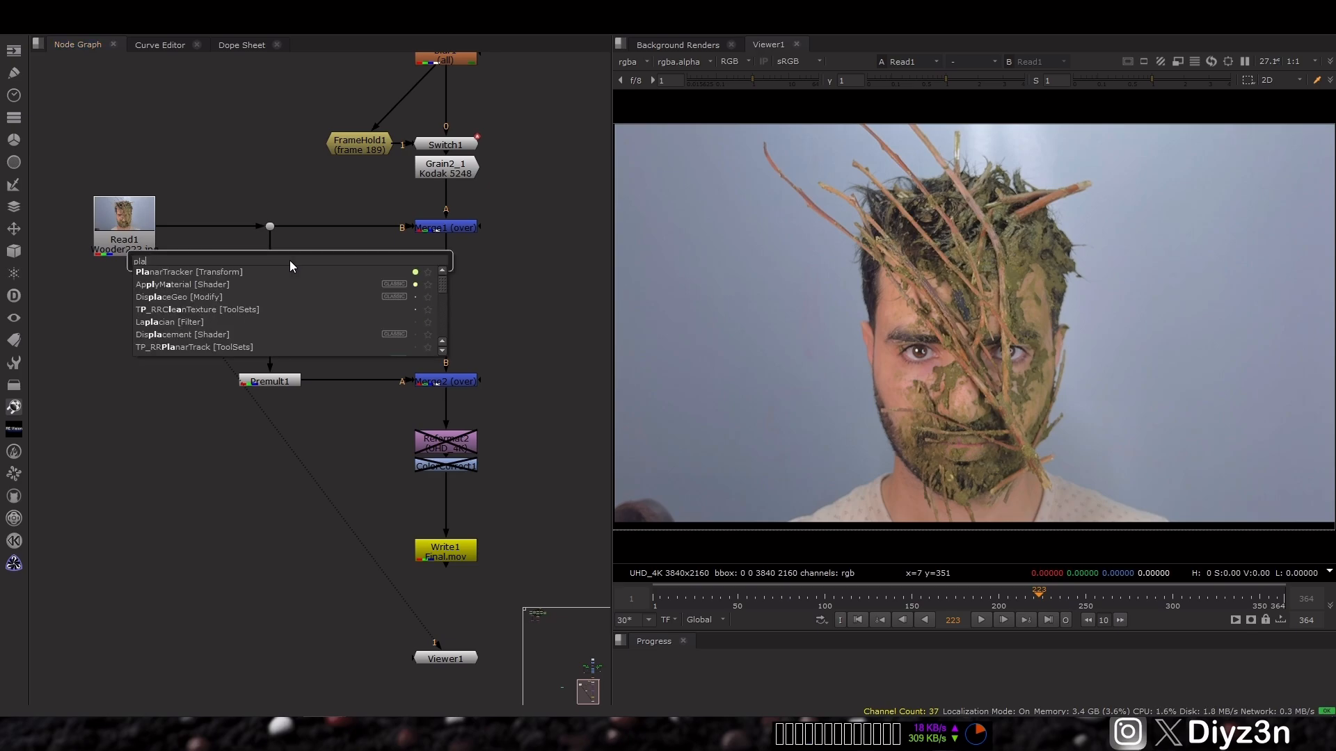
text(narTracker [Transform)
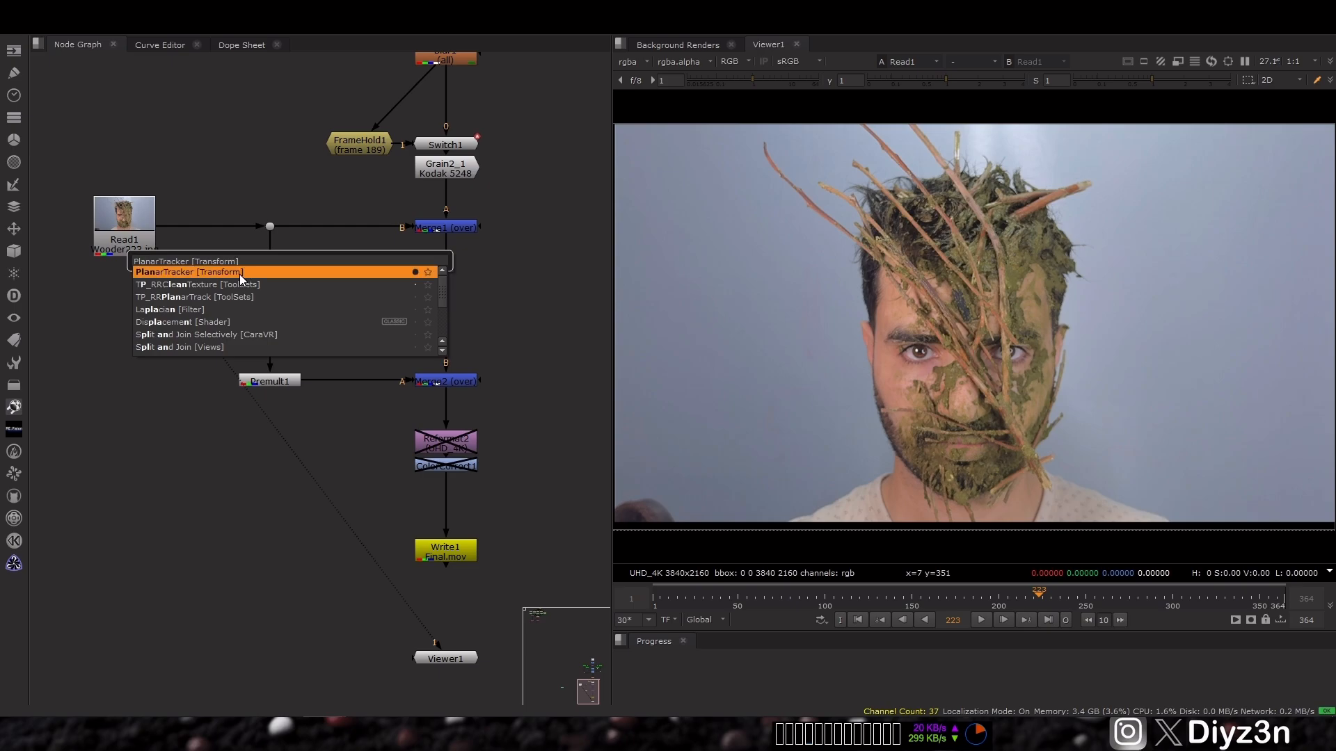
click(240, 273)
mouse_move(278, 269)
mouse_down()
mouse_move(249, 269)
mouse_move(269, 280)
mouse_up()
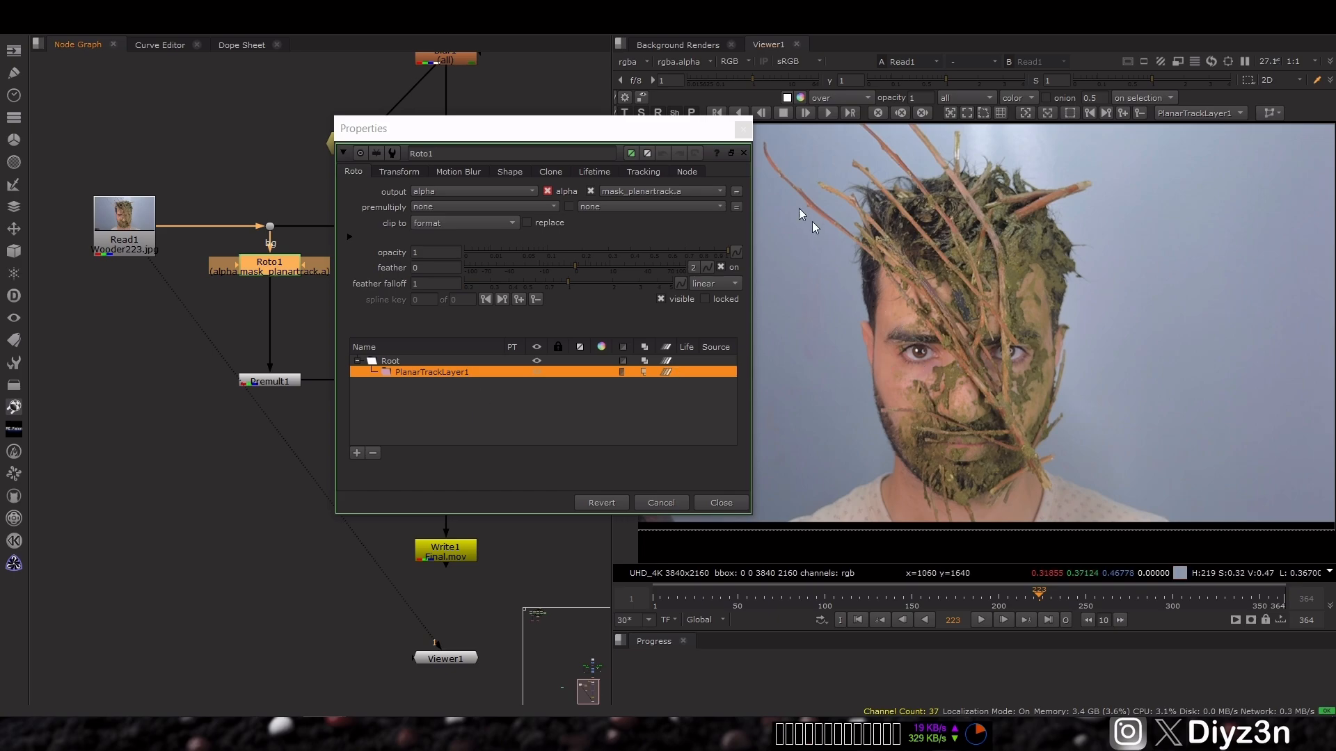
At frame 1, draw a closed Bezier around the large forked branch crossing the face, starting at its lower tip
drag(695, 138, 552, 133)
click(854, 618)
scroll(1154, 440, up, 8)
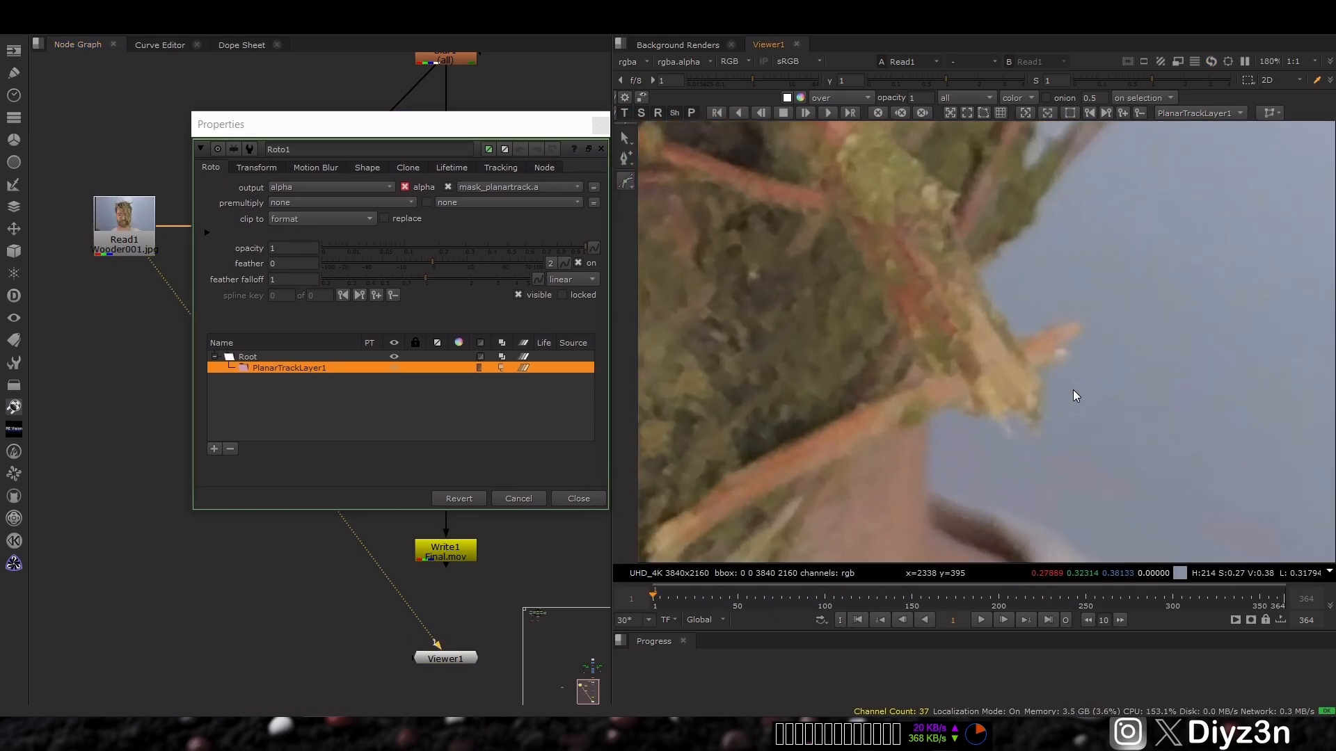
click(1045, 374)
click(1038, 423)
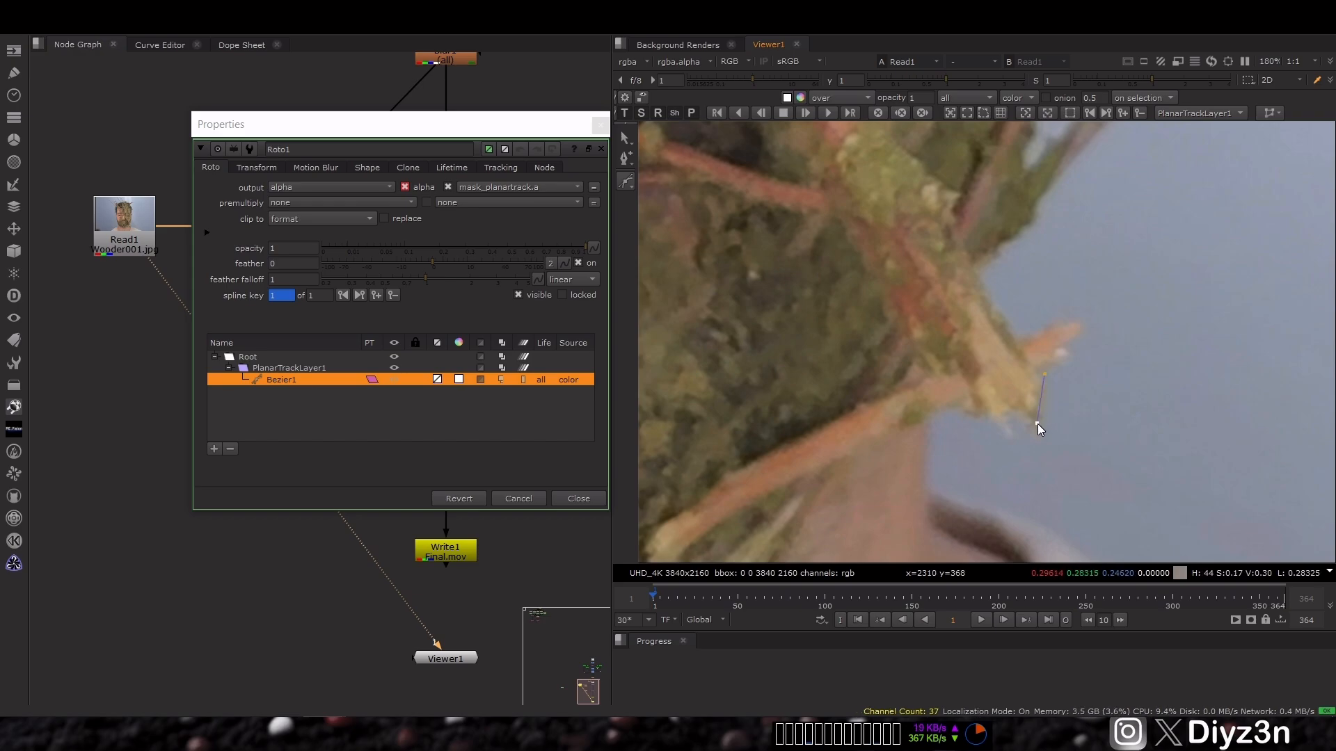
click(1011, 428)
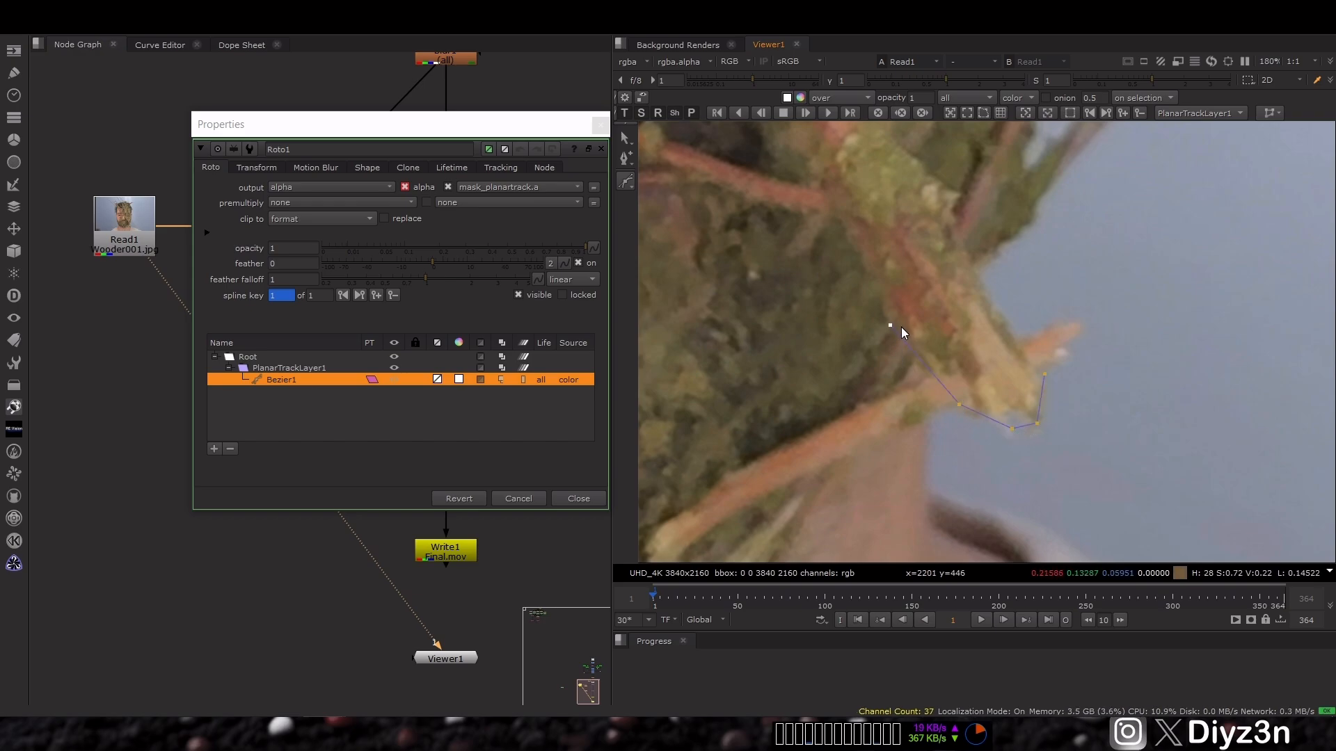
scroll(900, 328, down, 2)
middle_drag(804, 133, 959, 336)
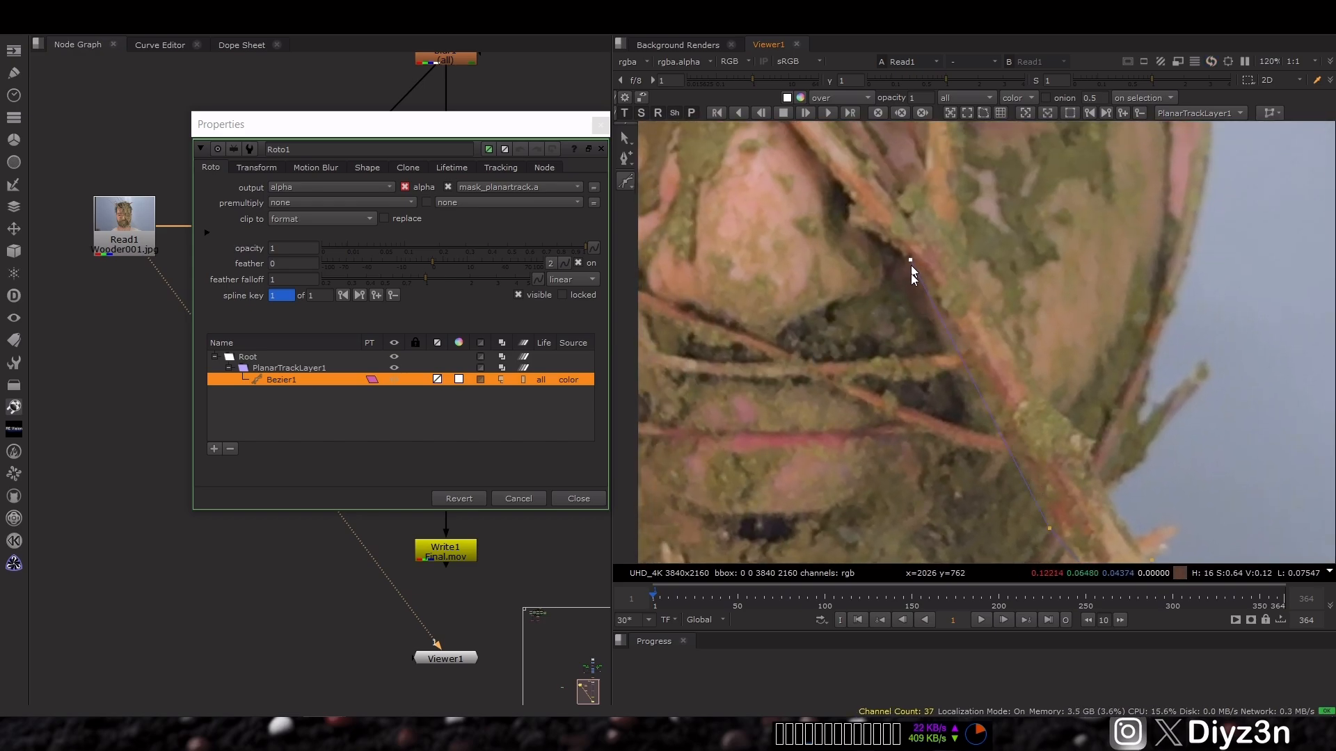
scroll(911, 267, down, 1)
middle_drag(911, 267, 952, 376)
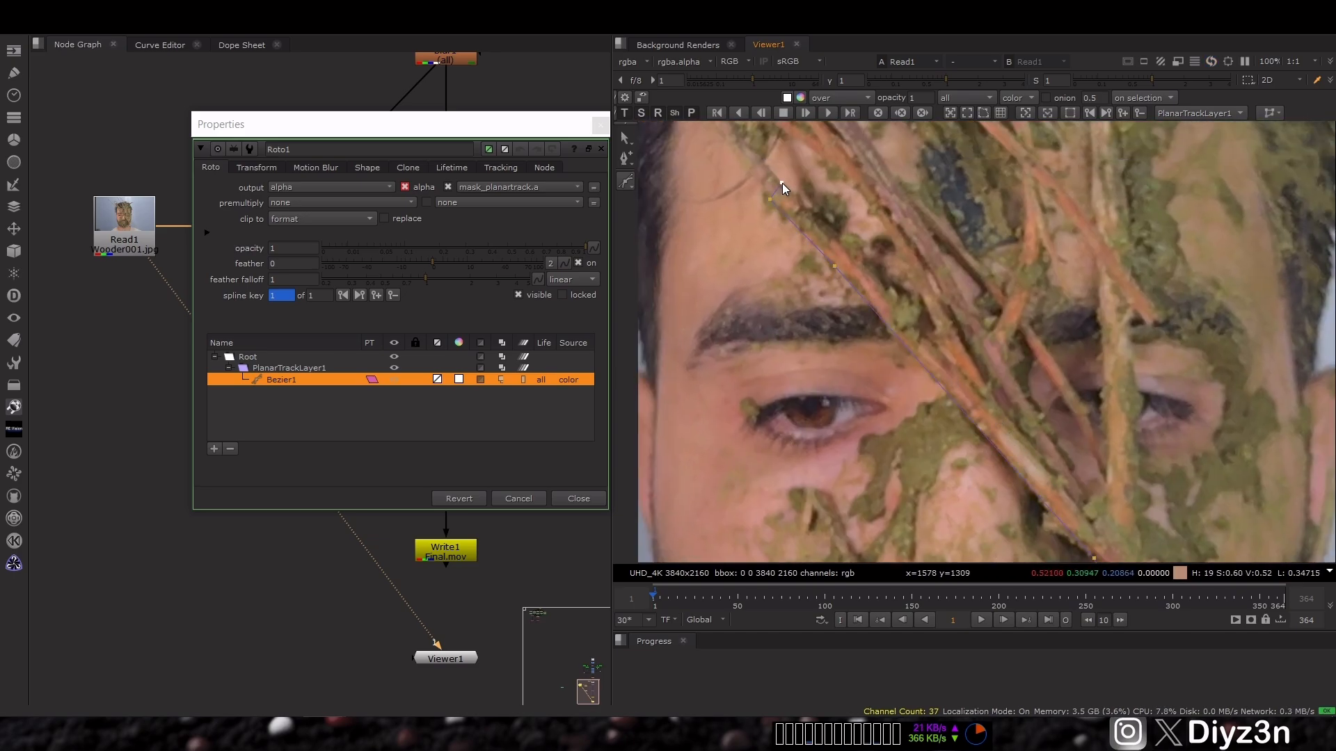
middle_drag(979, 412, 793, 161)
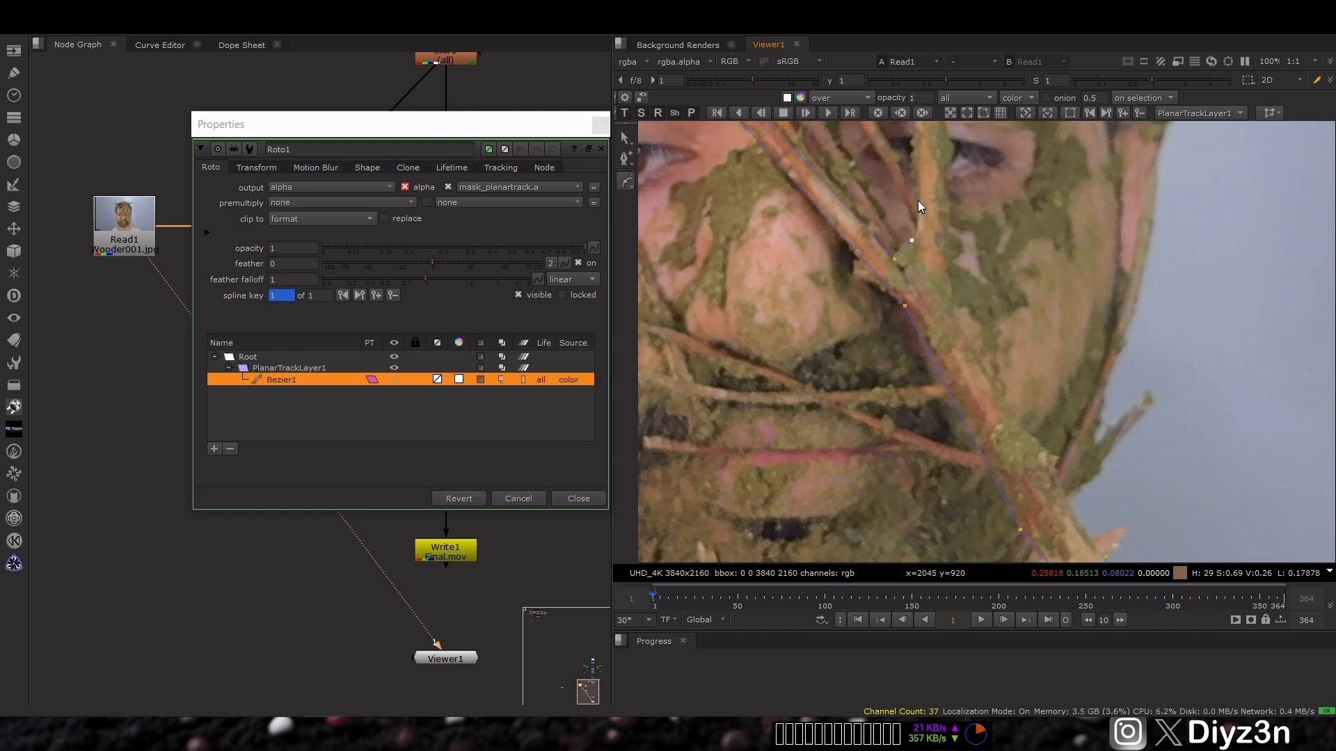
middle_drag(917, 187, 902, 363)
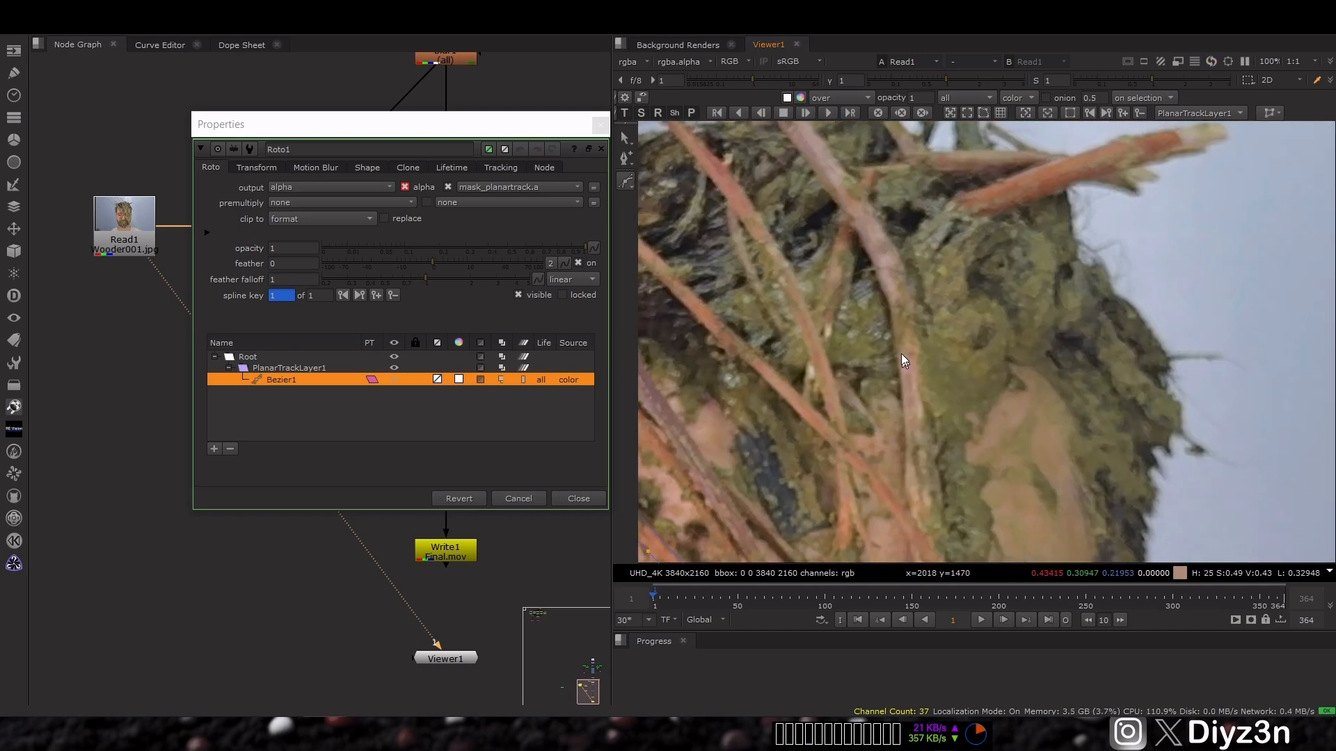
click(888, 291)
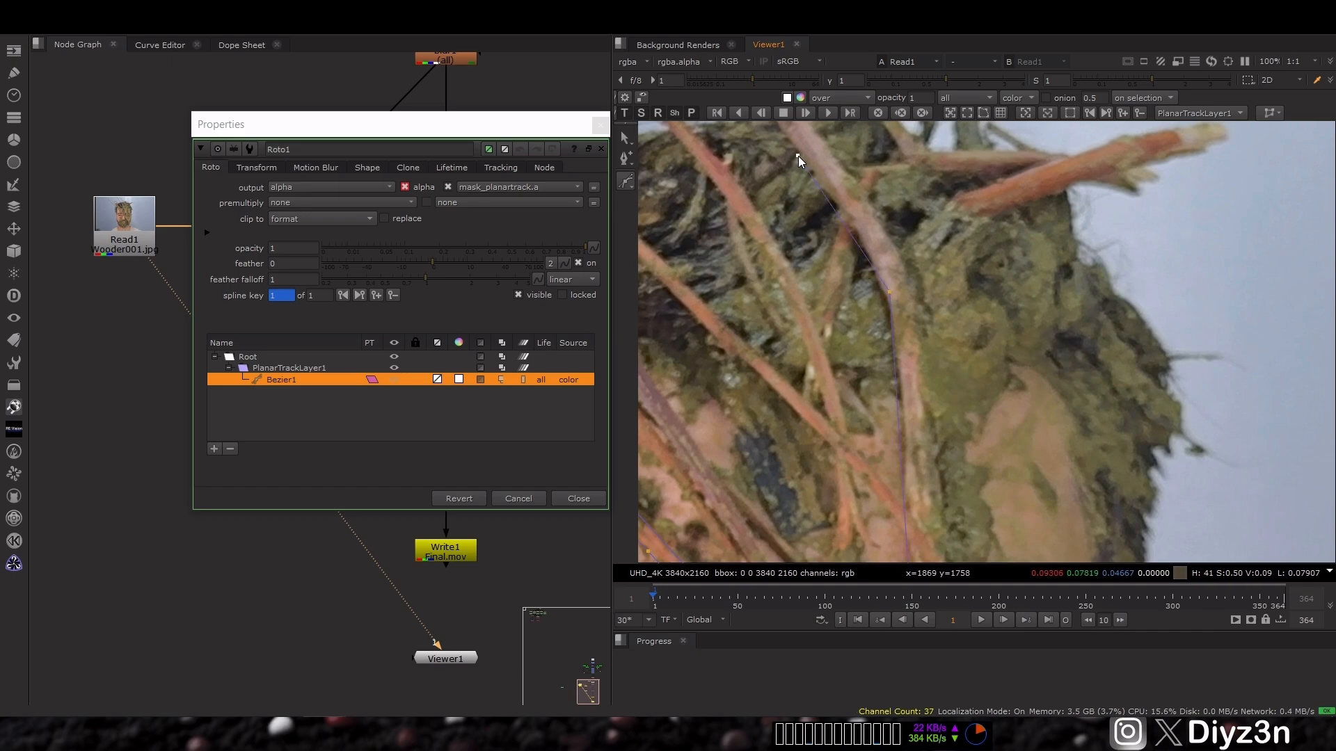
middle_drag(958, 462, 838, 378)
middle_drag(817, 278, 732, 109)
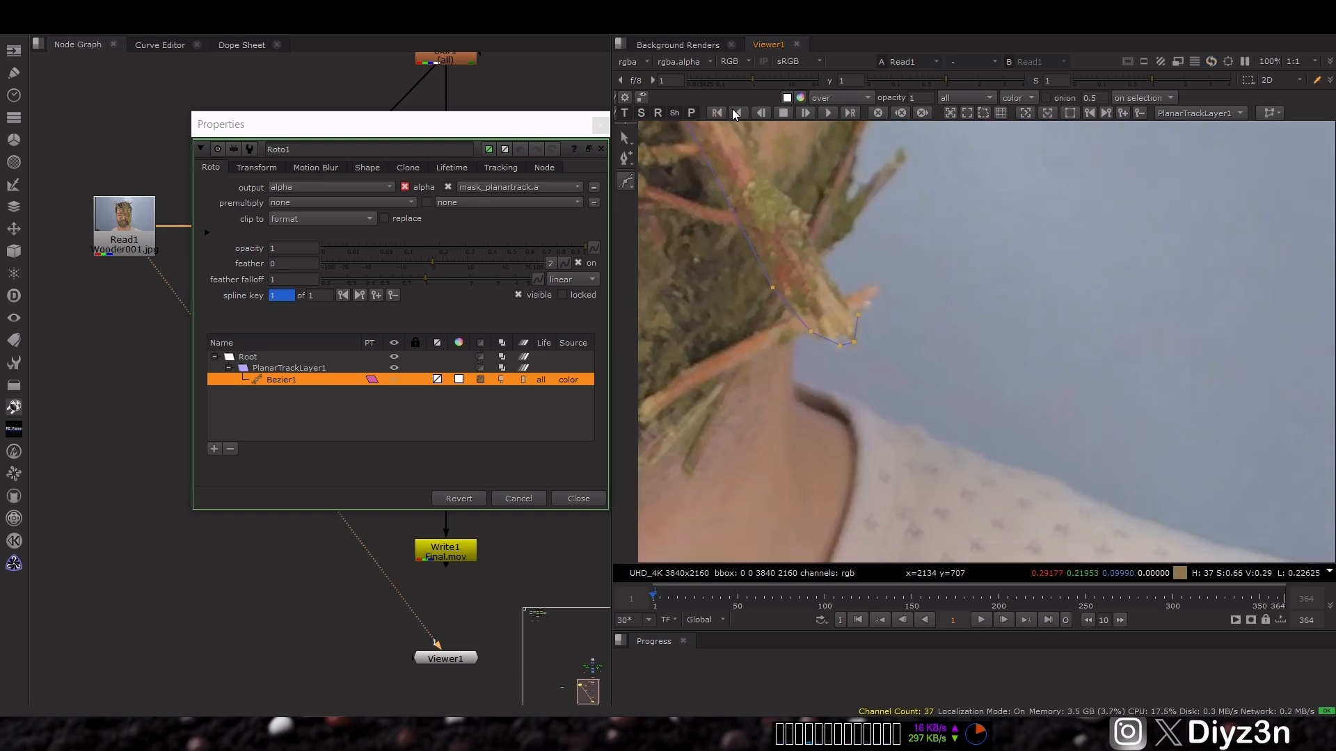
click(858, 314)
Planar-track the branch outline forward from frame 1
scroll(878, 321, down, 6)
middle_drag(758, 238, 869, 383)
scroll(920, 335, up, 3)
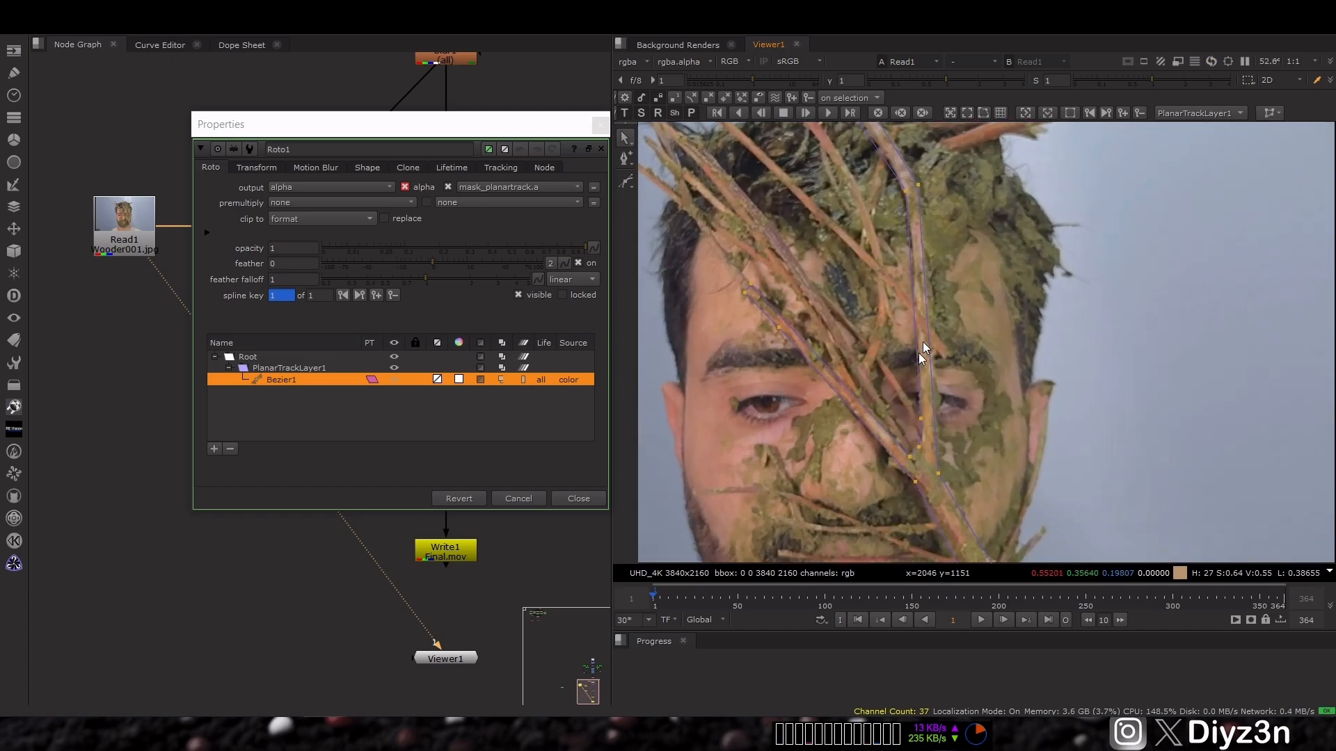
middle_drag(925, 337, 925, 262)
scroll(960, 338, down, 3)
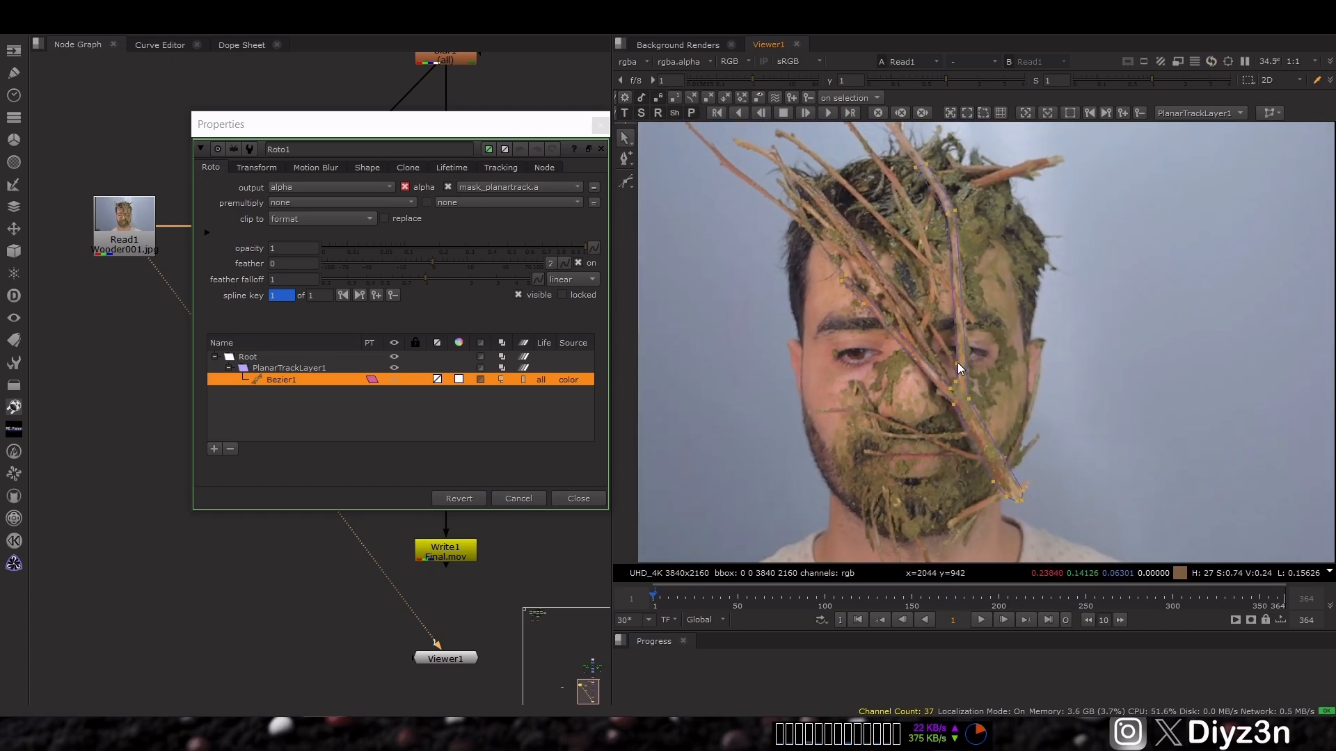
click(831, 113)
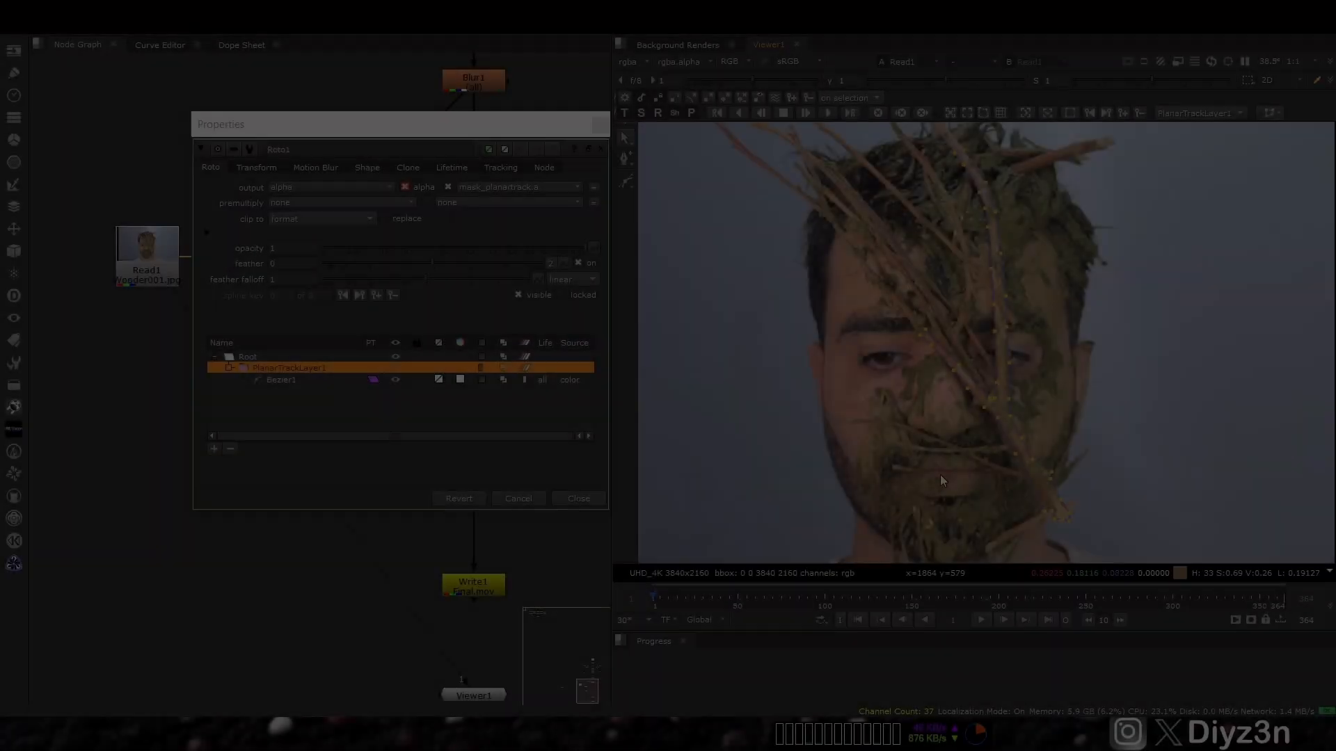
Scrub and play the footage up to frame 196 to check the tracked branch outline, and return to frame 1
drag(699, 598, 858, 600)
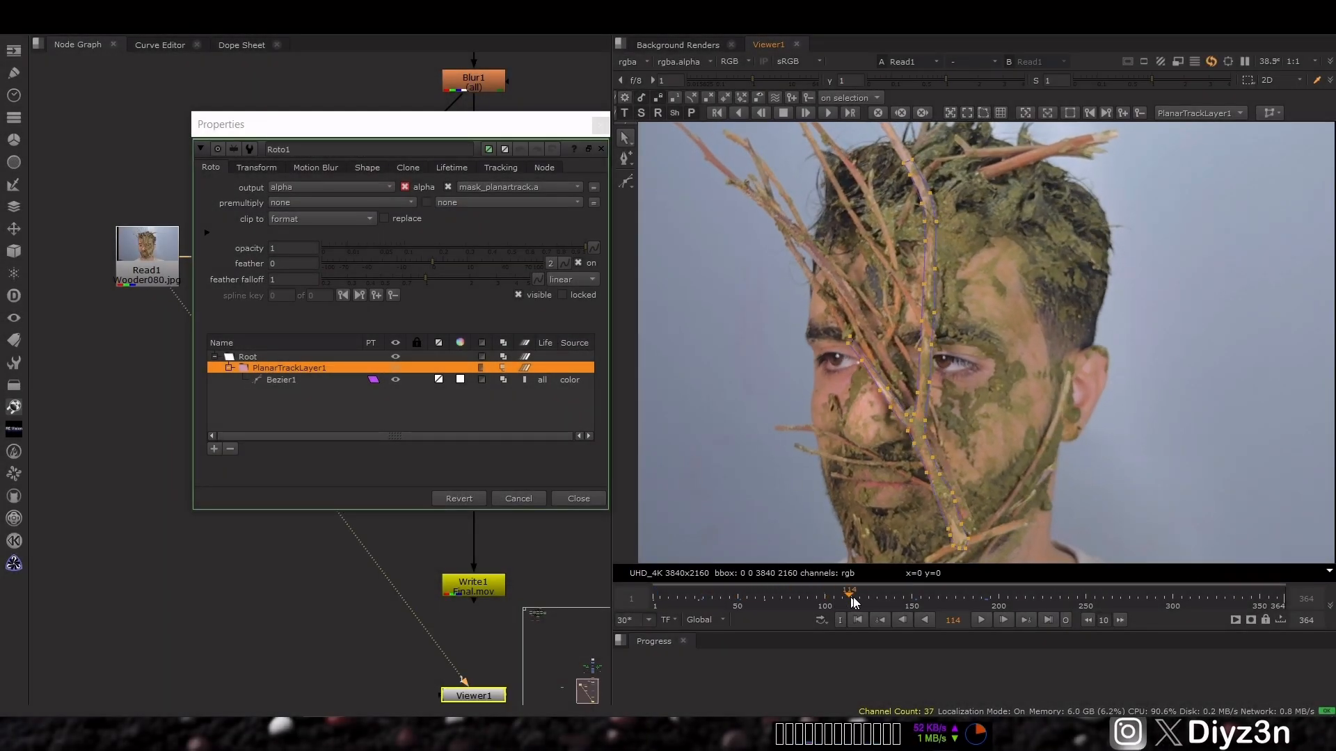
click(979, 619)
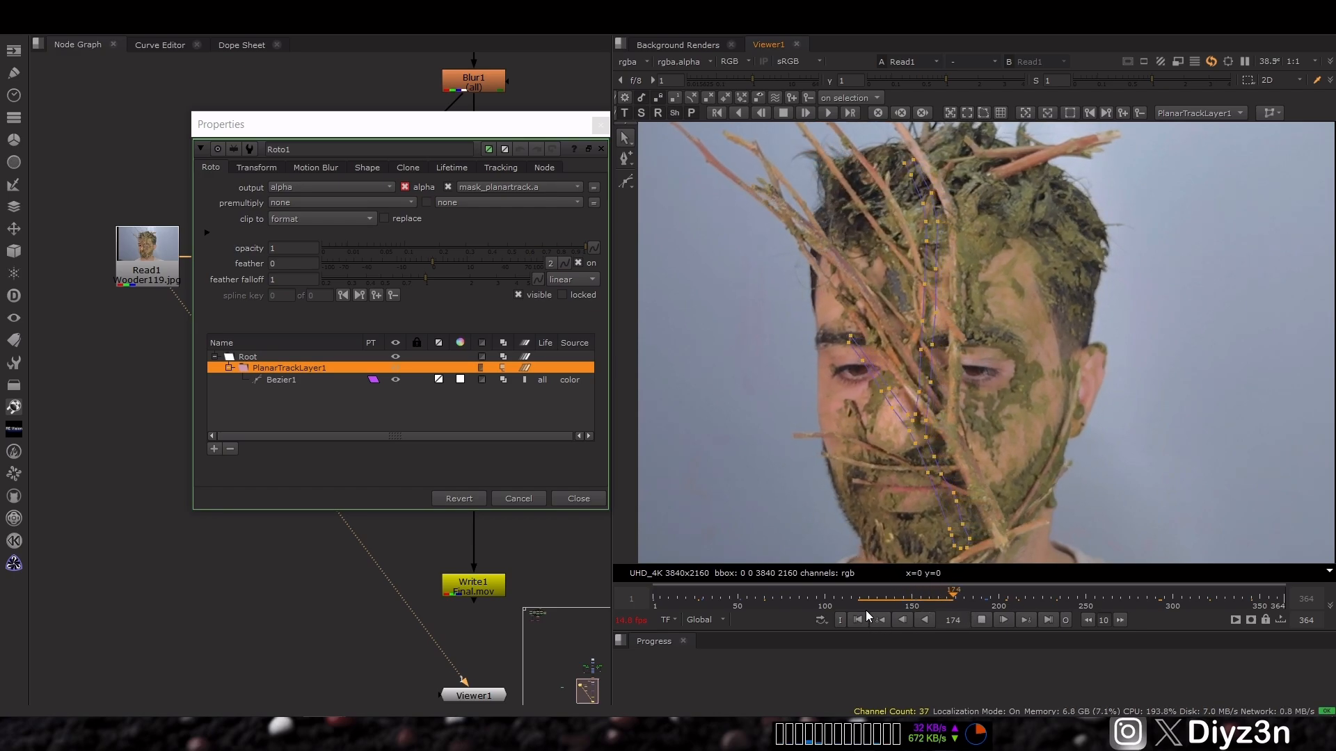
click(981, 619)
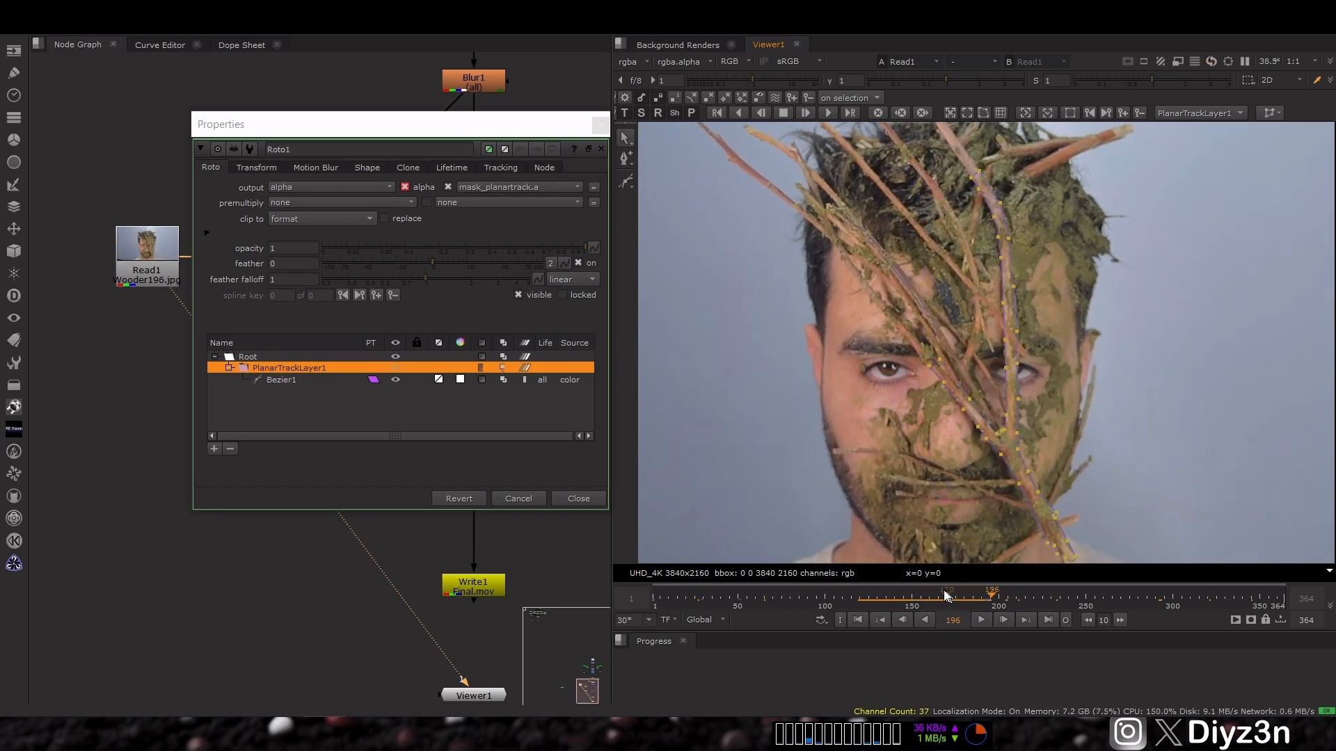
mouse_move(928, 597)
mouse_down()
mouse_move(903, 597)
mouse_move(967, 598)
mouse_move(942, 604)
mouse_up()
click(860, 619)
key(Tab)
key(Tab)
middle_drag(721, 366, 771, 362)
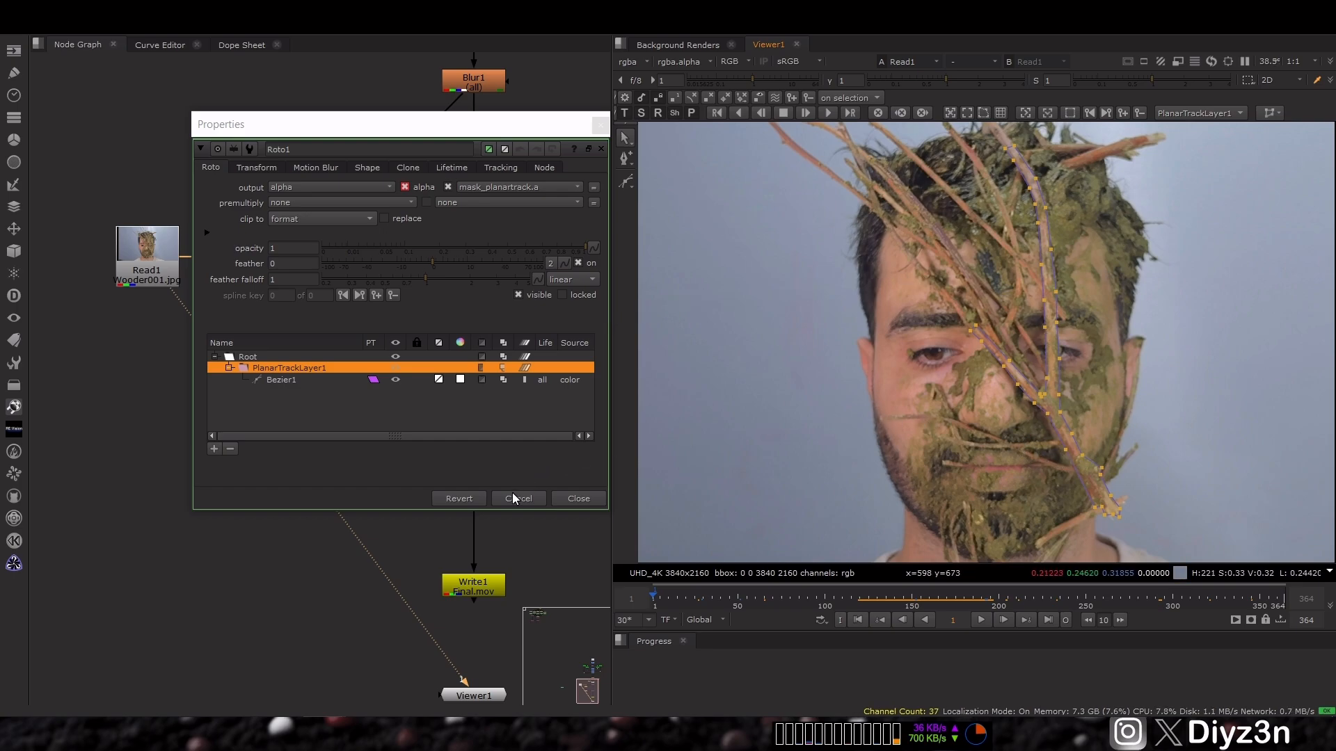
Draw a second closed Bezier inside PlanarTrackLayer1 around the thin diagonal twig running from the hair down to the eyebrow
click(281, 379)
click(281, 366)
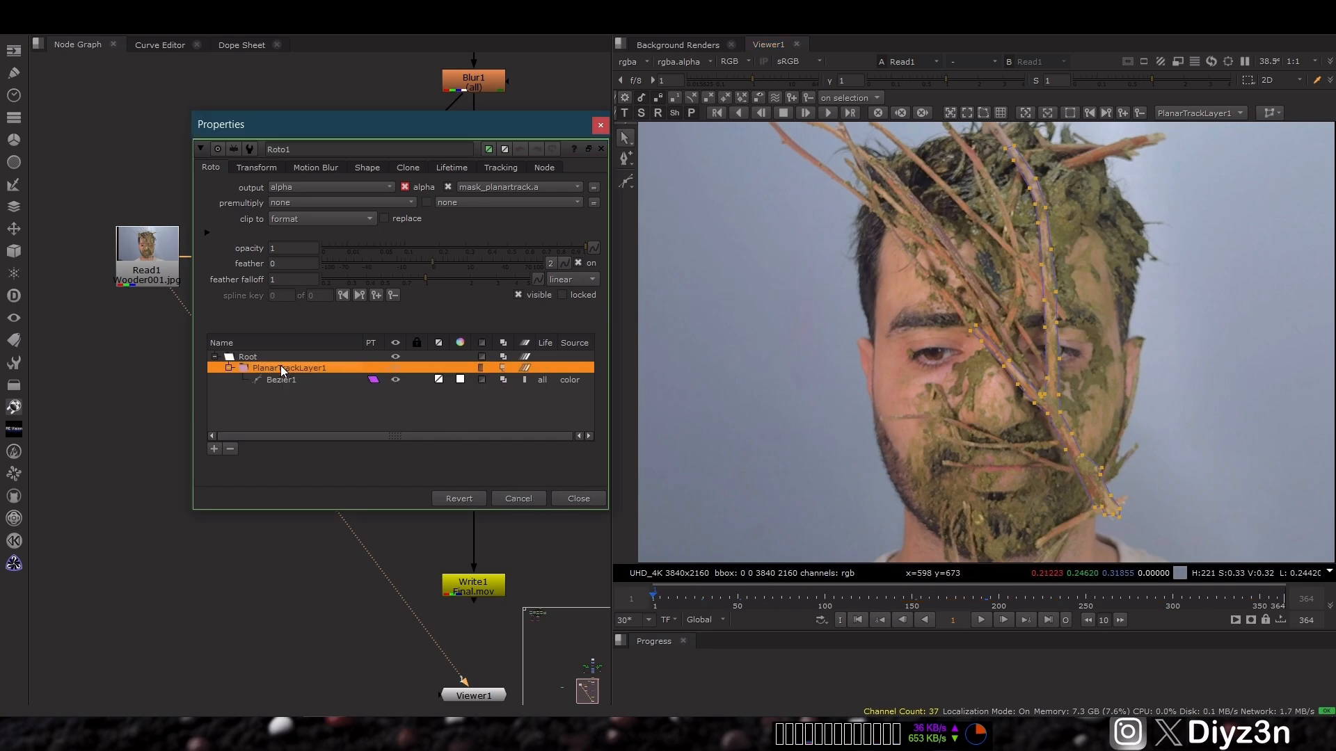
middle_drag(990, 459, 887, 432)
click(626, 182)
scroll(1031, 458, up, 5)
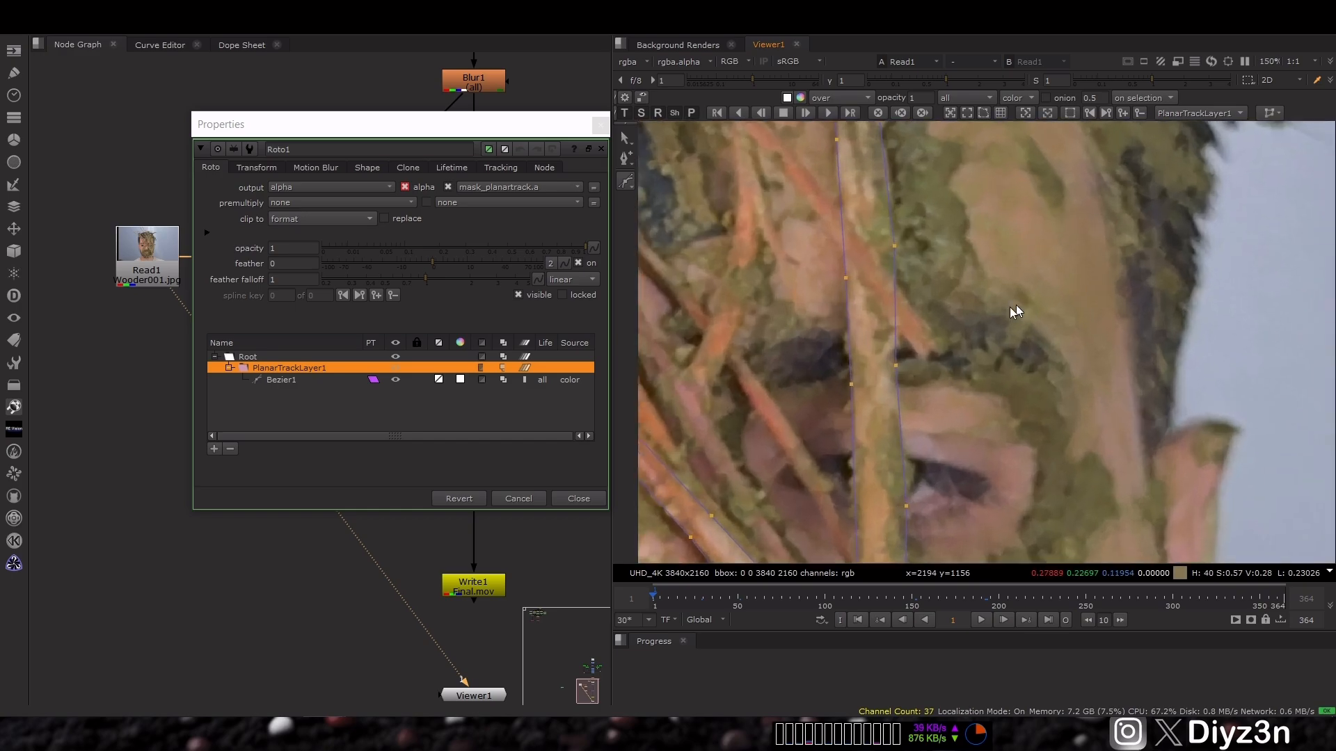
click(941, 342)
scroll(1095, 468, up, 3)
middle_drag(855, 277, 829, 300)
click(924, 370)
scroll(799, 252, down, 4)
middle_drag(800, 252, 890, 370)
click(803, 283)
click(754, 255)
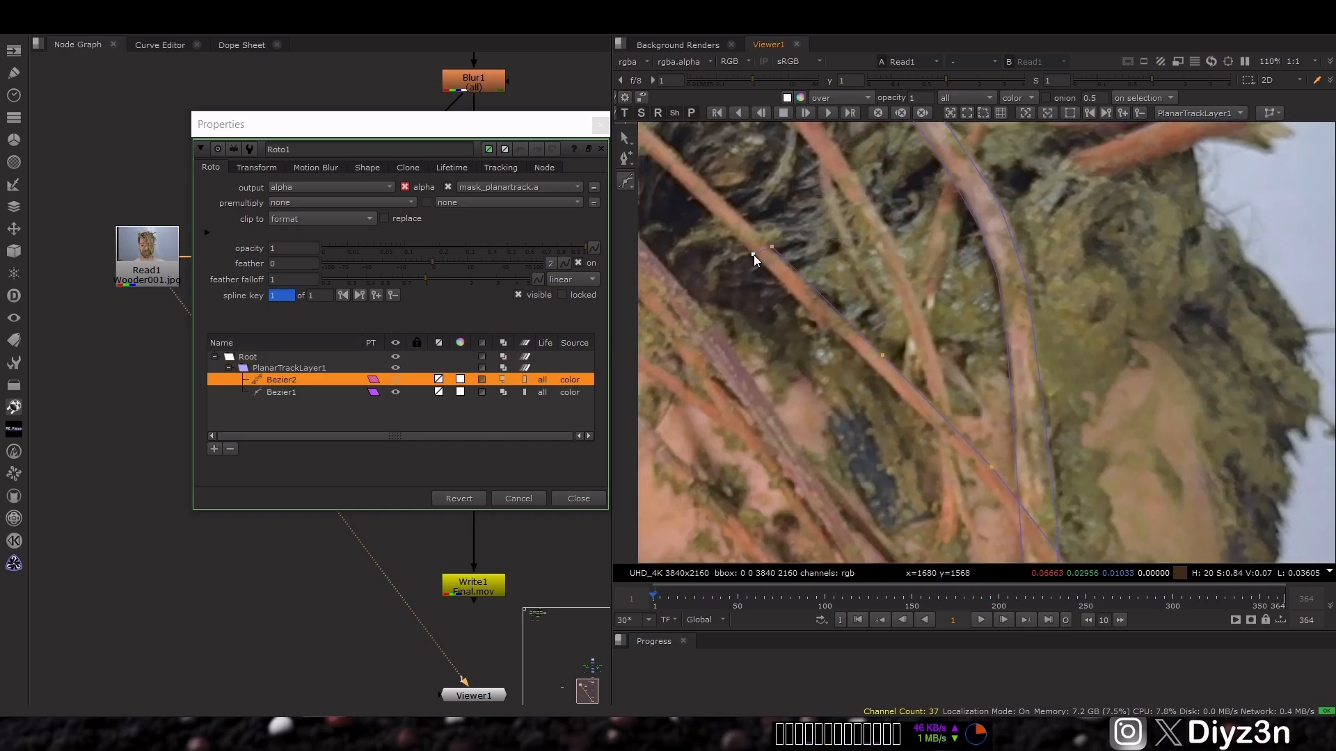
middle_drag(754, 255, 721, 205)
click(860, 337)
scroll(892, 390, up, 3)
click(833, 288)
click(924, 406)
Check the twig shape at frame 81, exclude Bezier2 from the planar tracking calculation, and return to frame 1
scroll(946, 404, down, 4)
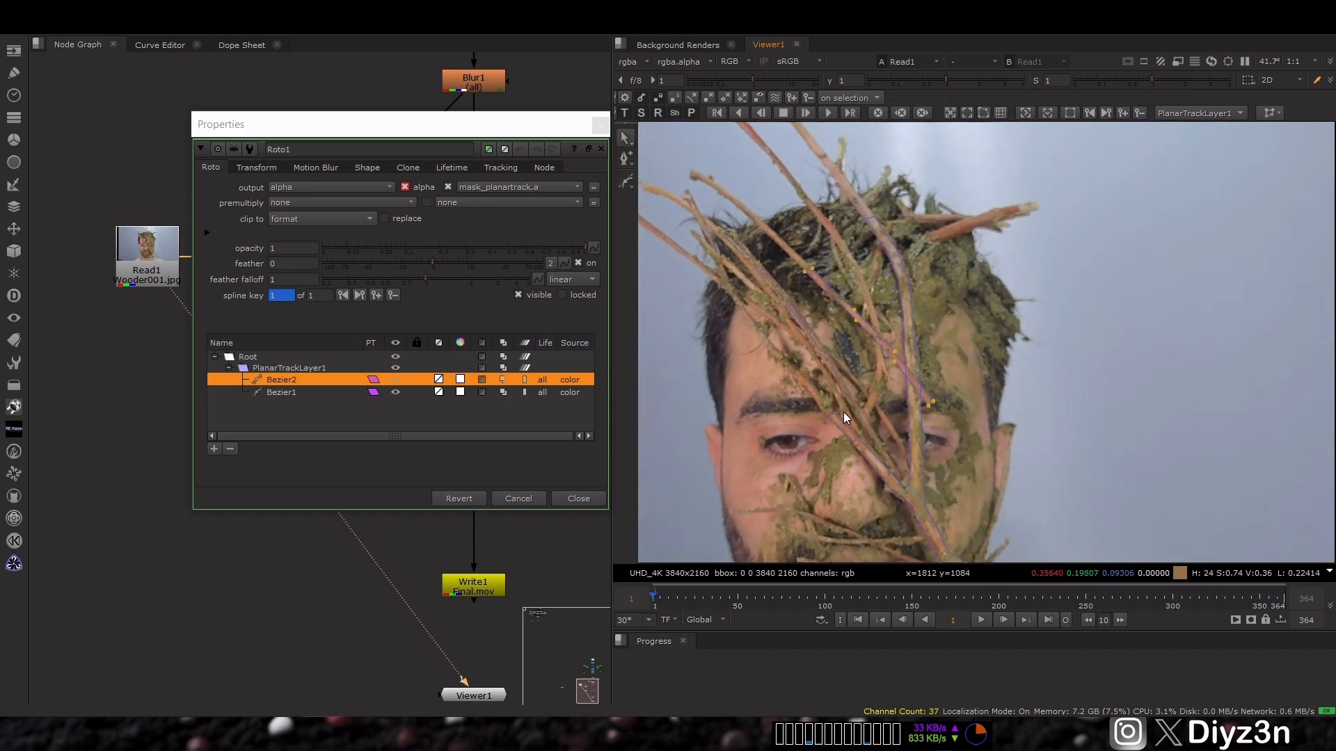
scroll(917, 404, up, 3)
drag(725, 595, 792, 597)
scroll(1010, 361, down, 3)
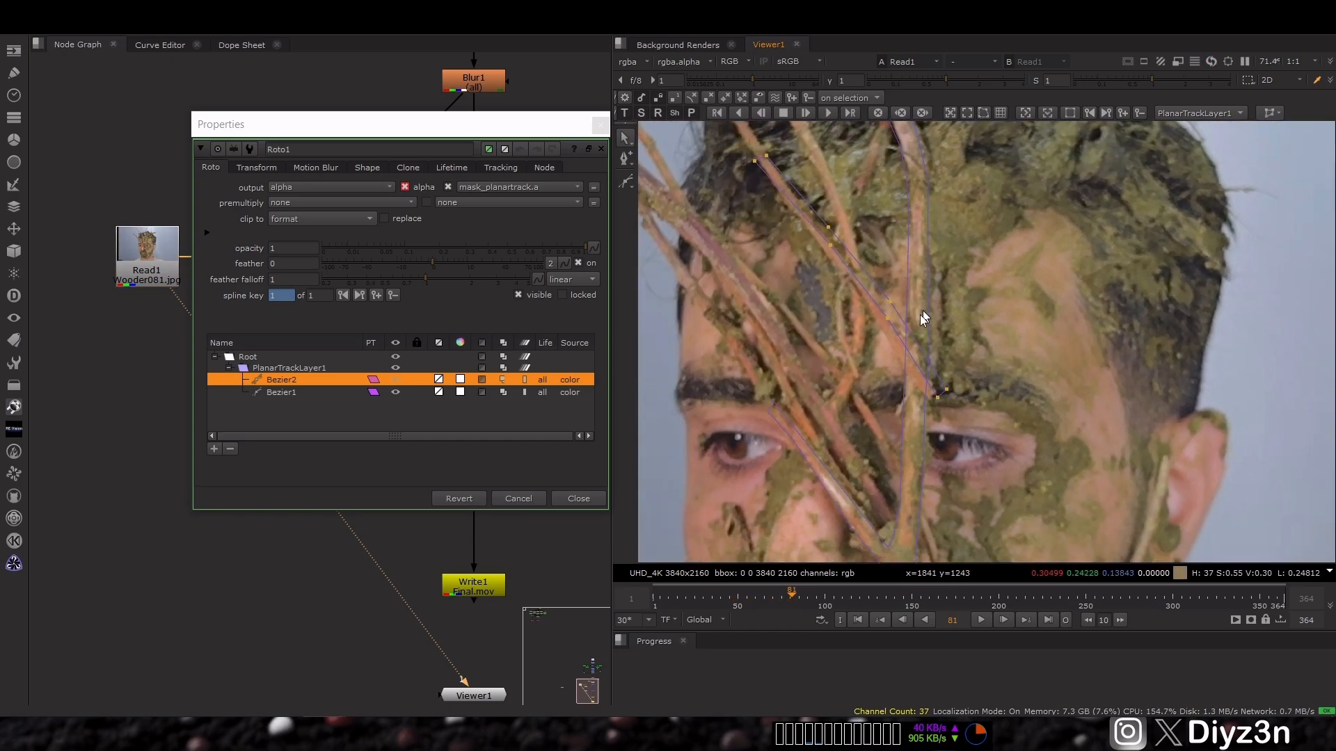
click(374, 382)
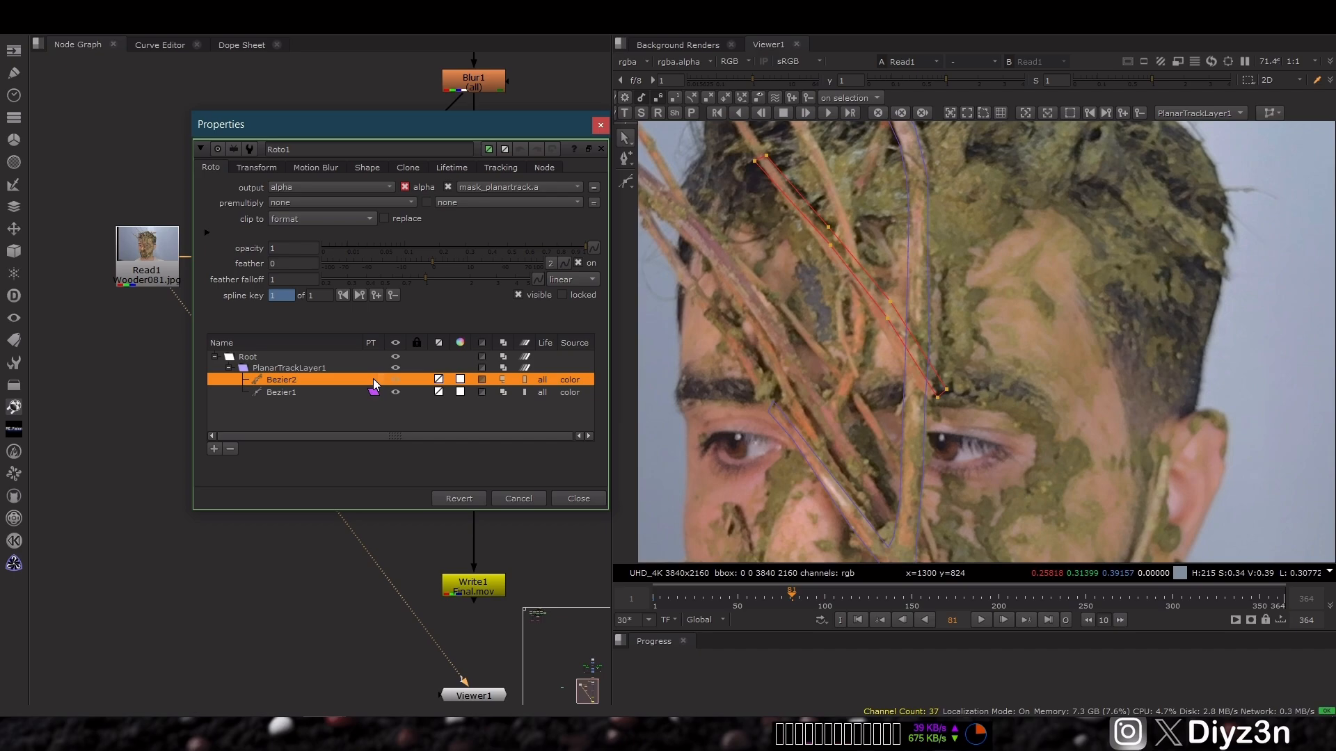
click(859, 620)
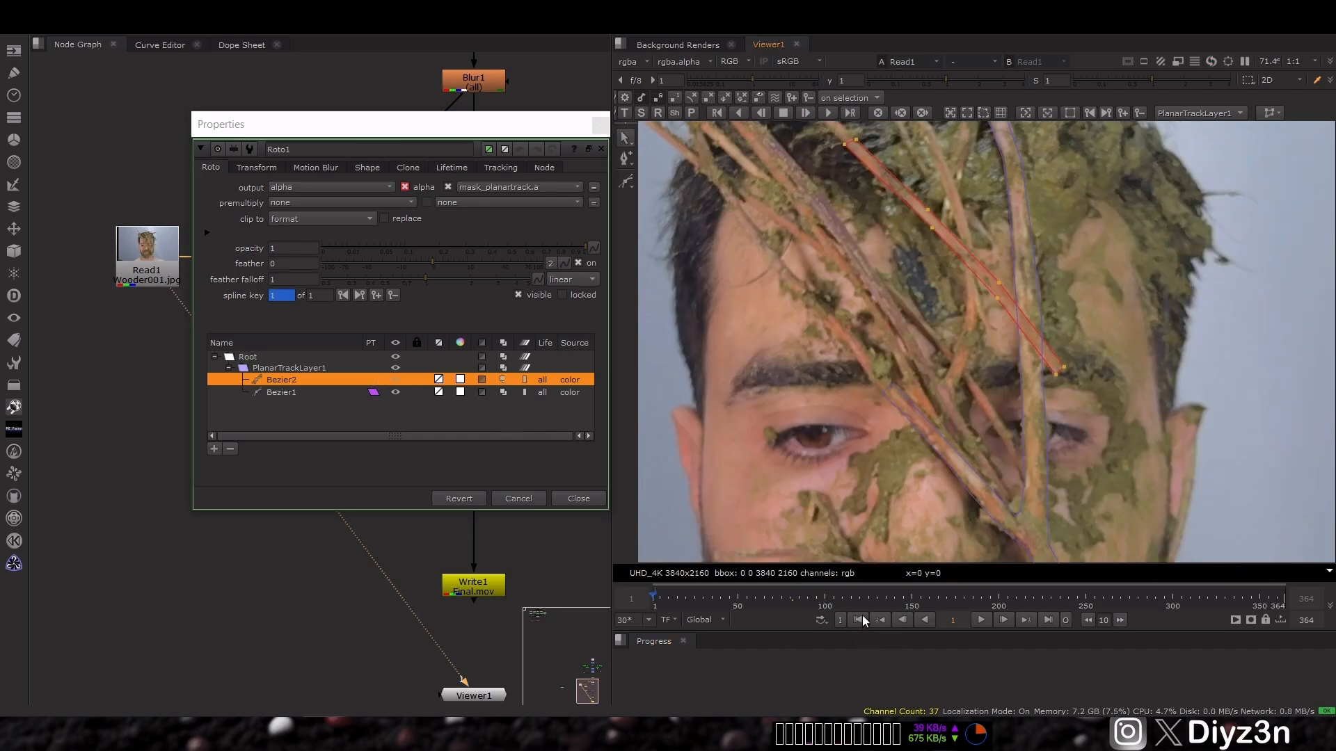
scroll(1083, 392, down, 4)
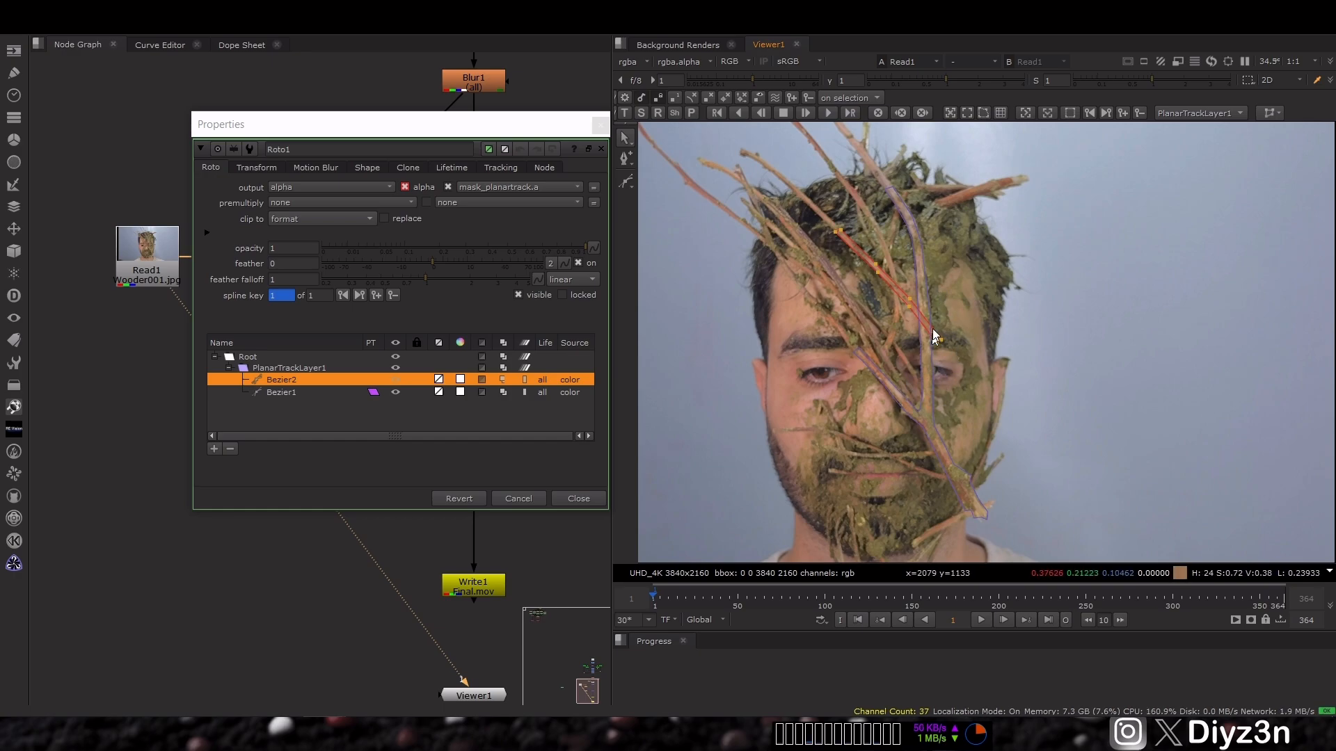
click(367, 376)
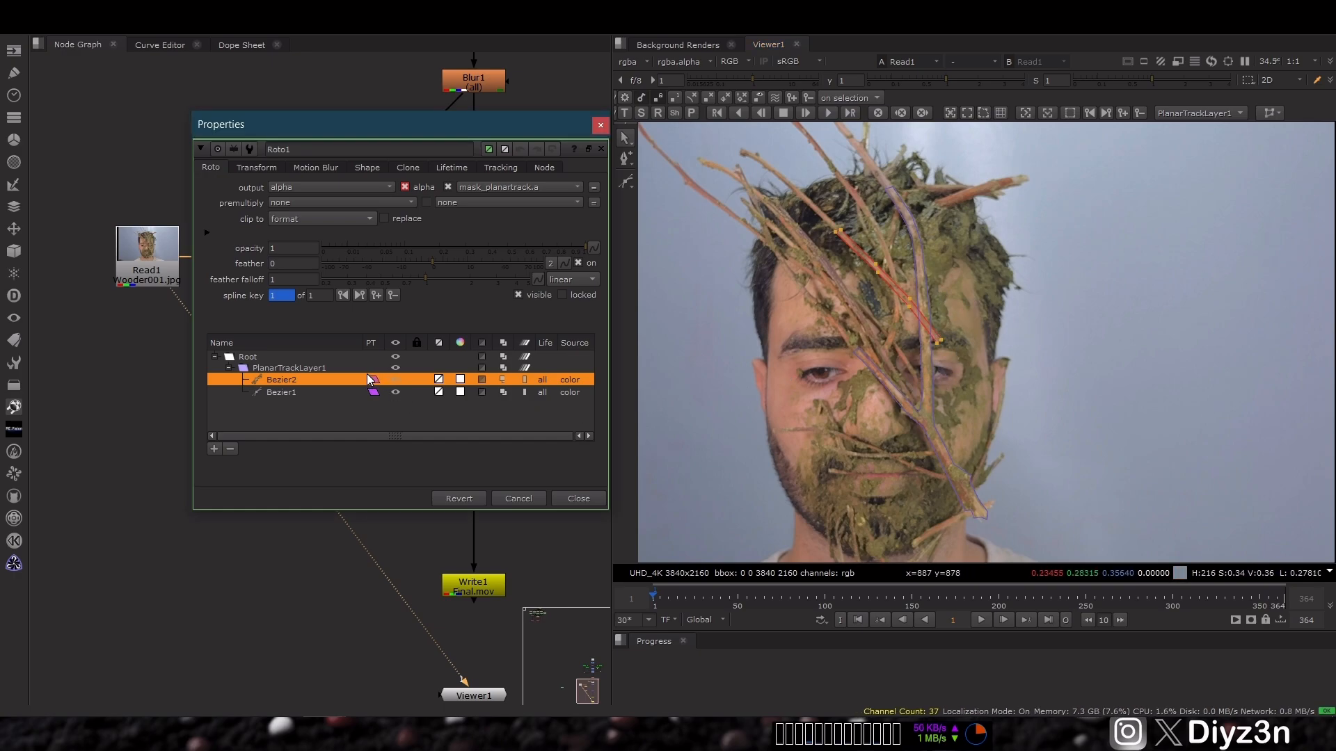
Scrub to frames 153 and 44 to examine how closely Bezier2 follows the thin twig
drag(694, 597, 918, 615)
scroll(1049, 337, up, 5)
scroll(832, 352, down, 3)
middle_drag(796, 376, 1009, 431)
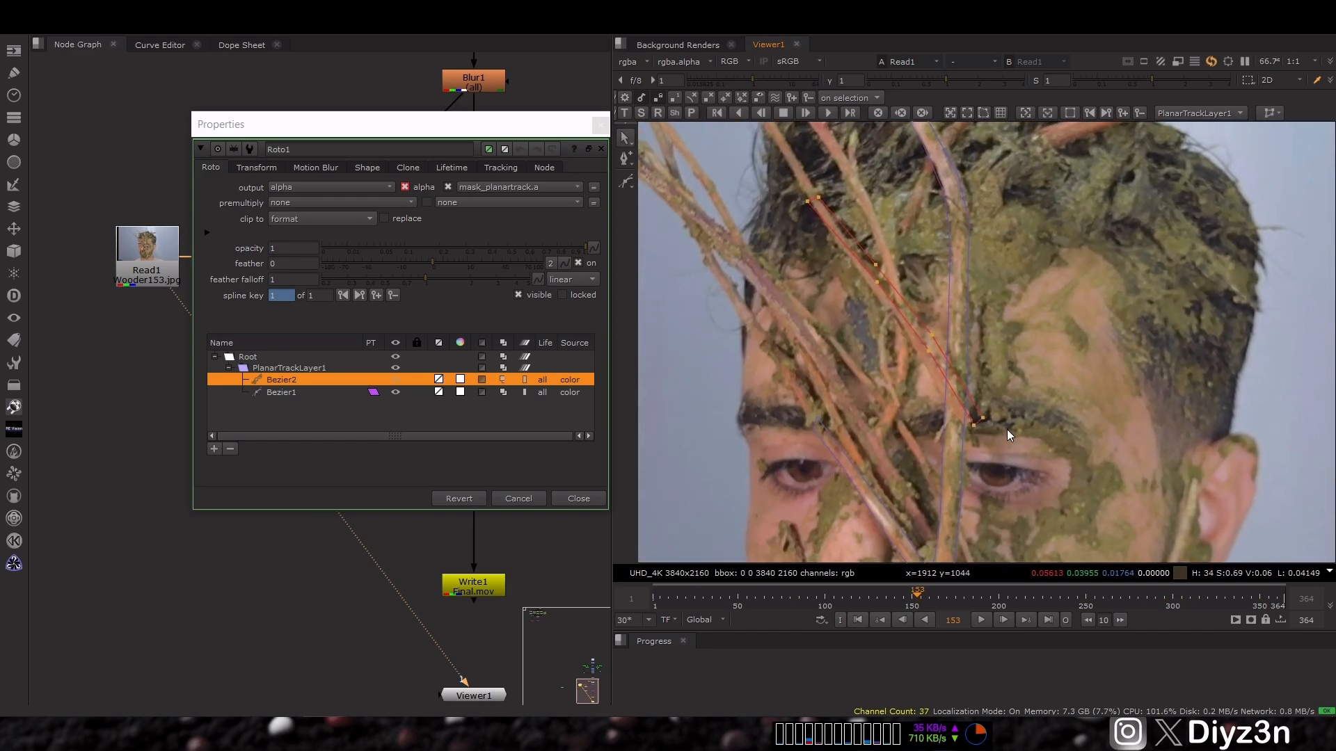
drag(871, 611, 728, 614)
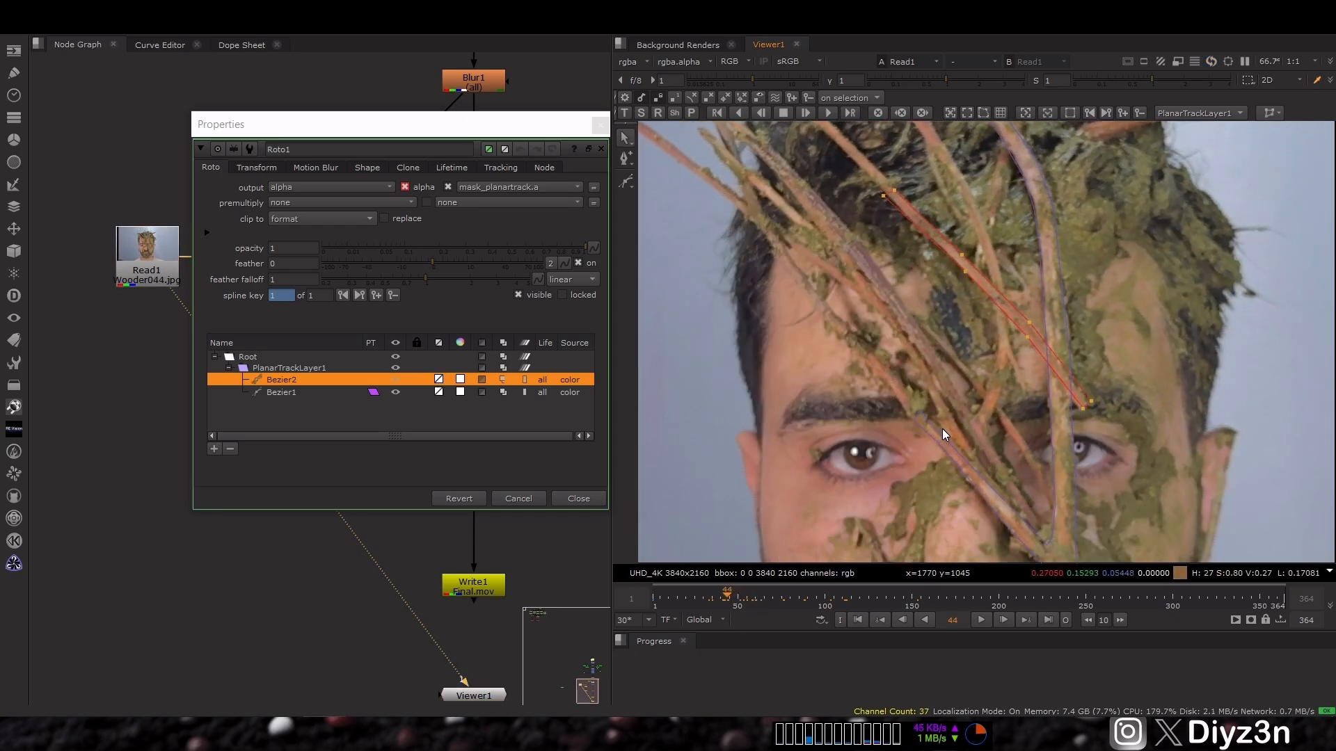
scroll(905, 435, down, 5)
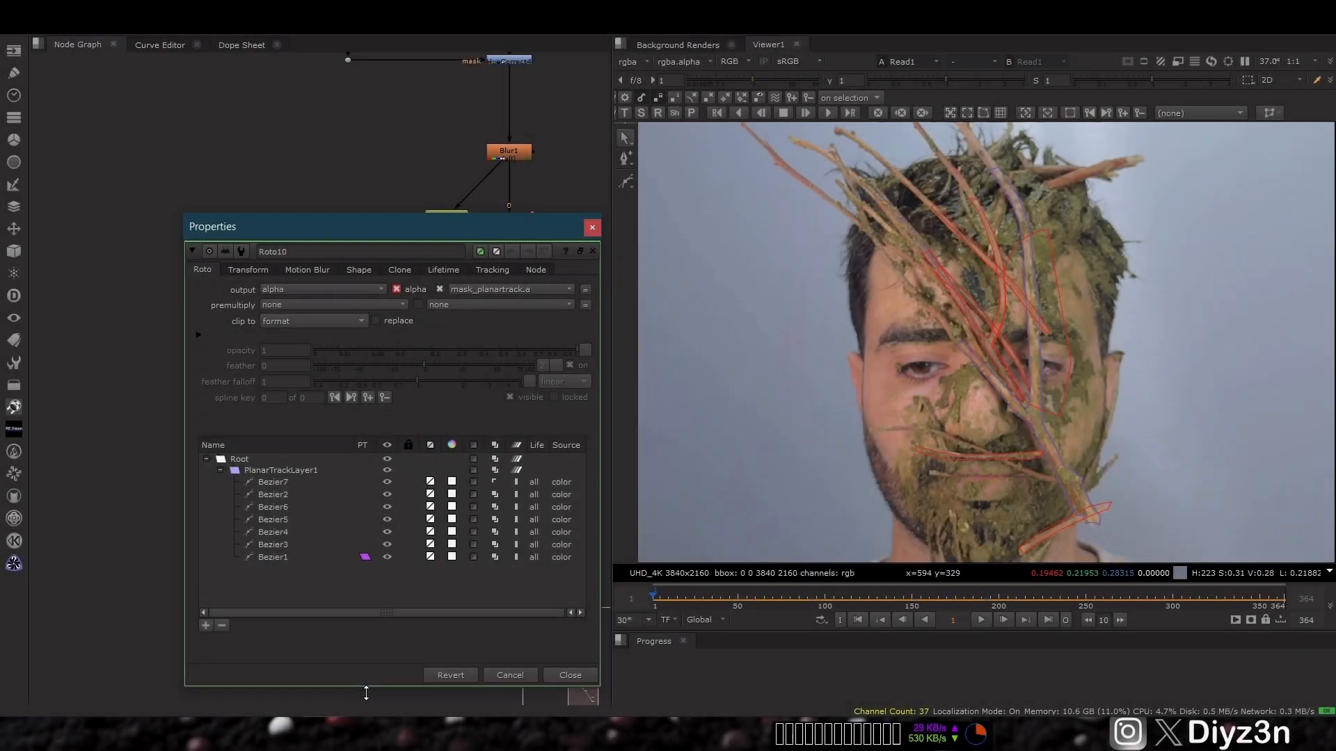
Select Bezier7, Bezier2, Bezier6, Bezier5 and Bezier3 of Roto10 one by one to inspect which twig each outlines
click(278, 481)
click(277, 495)
click(278, 506)
click(277, 520)
click(278, 544)
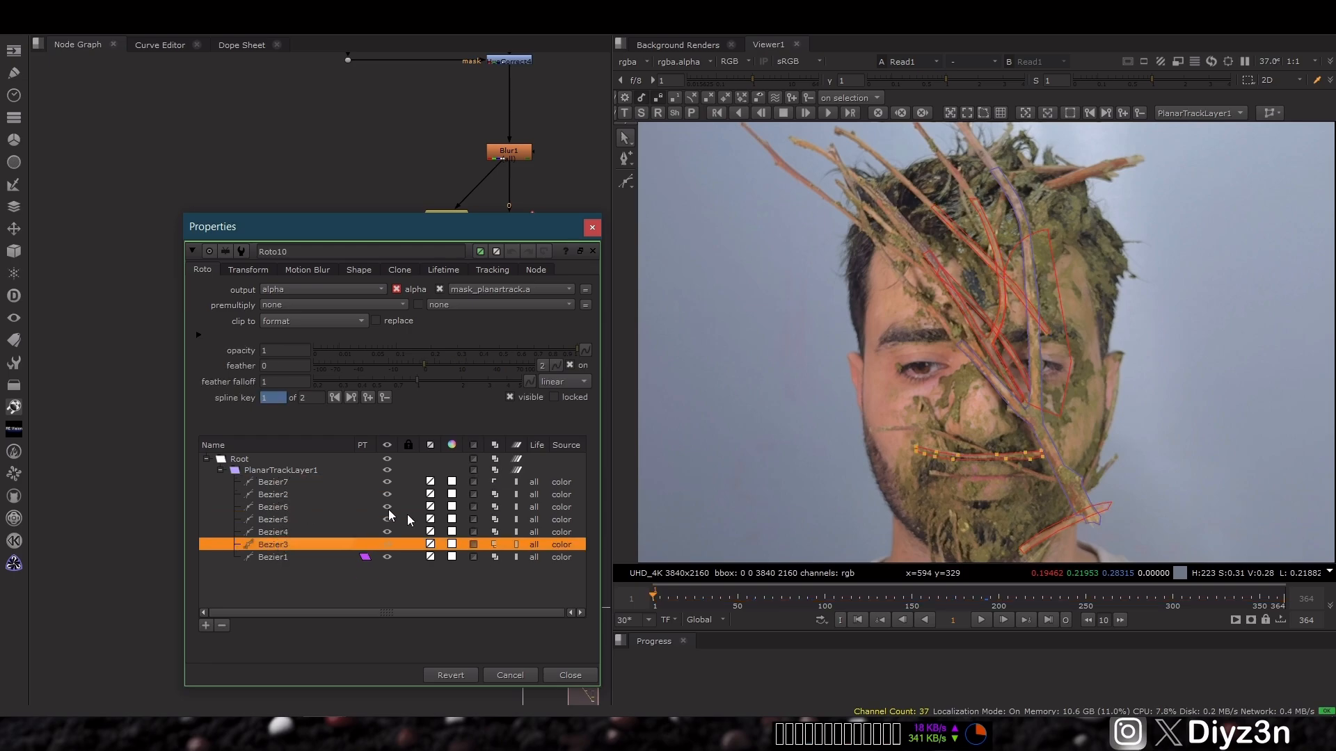
Select Bezier1 of Roto10 and play the shot to check how the shape follows the main branch
click(282, 557)
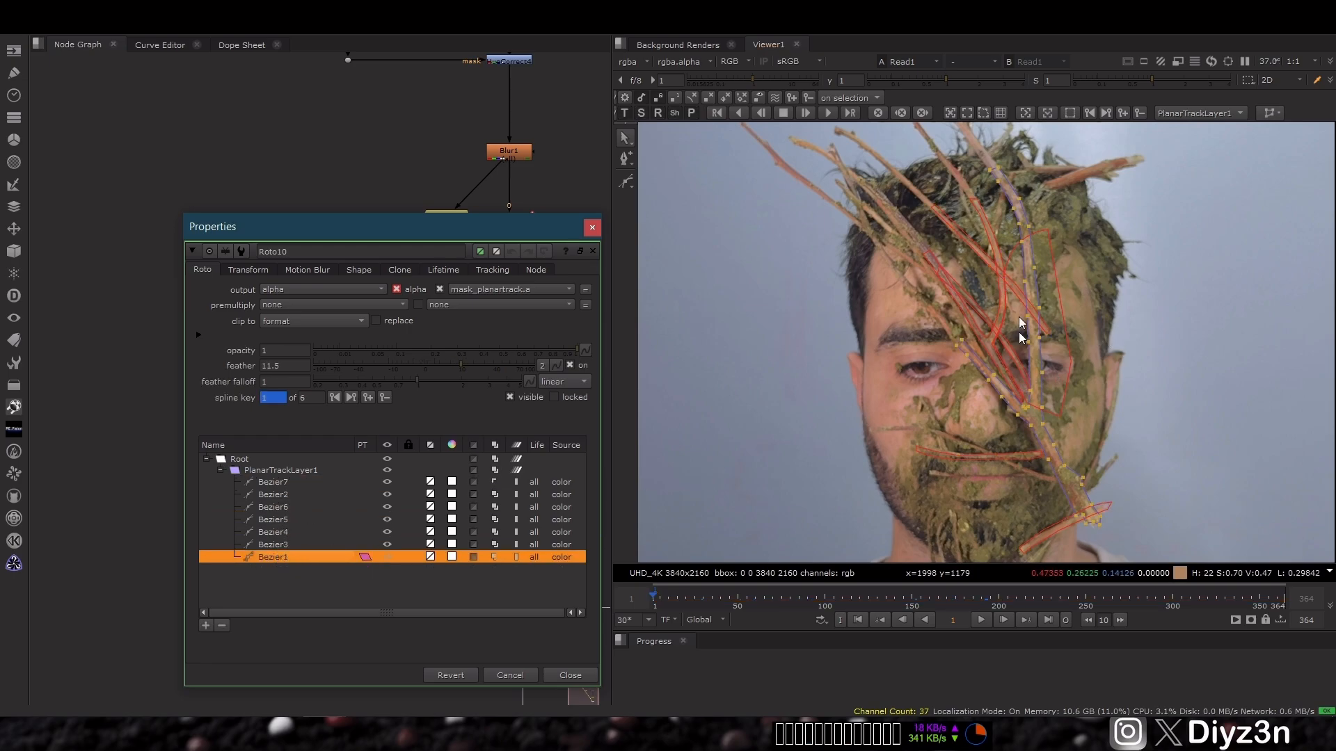
click(981, 619)
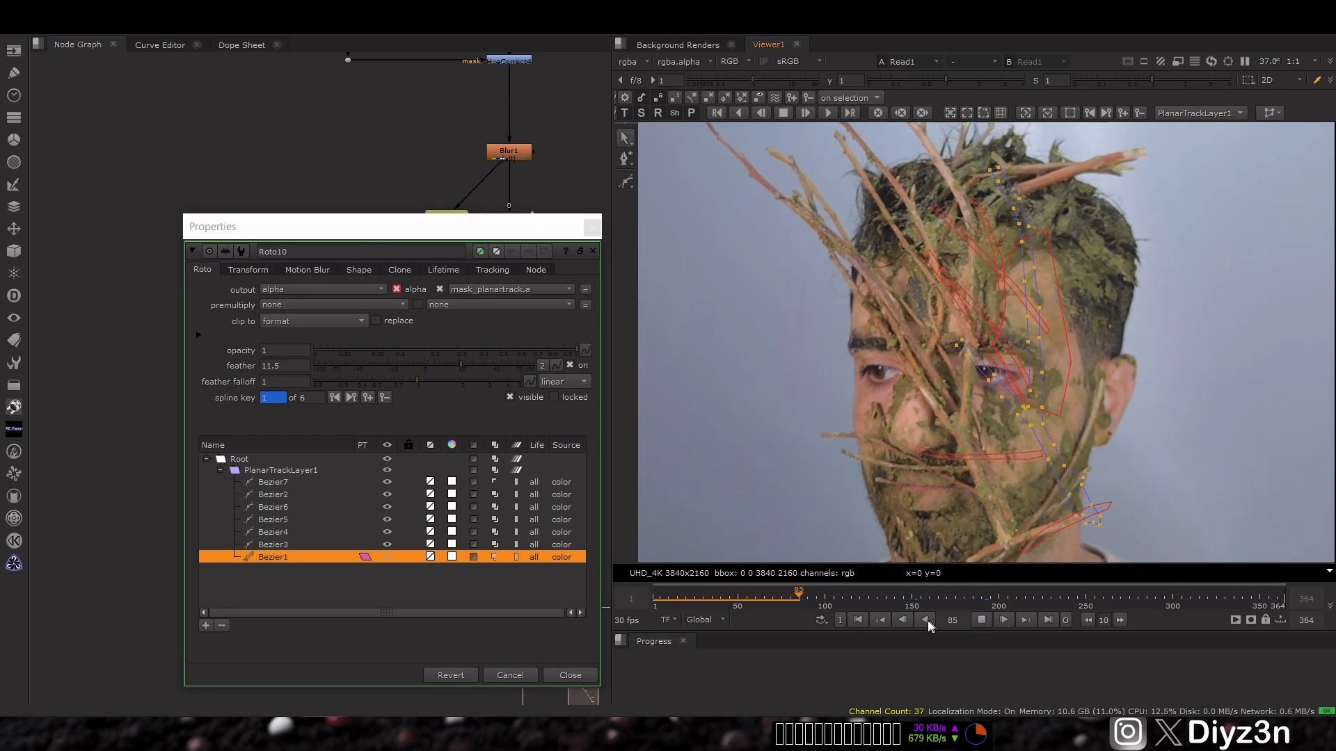
click(865, 618)
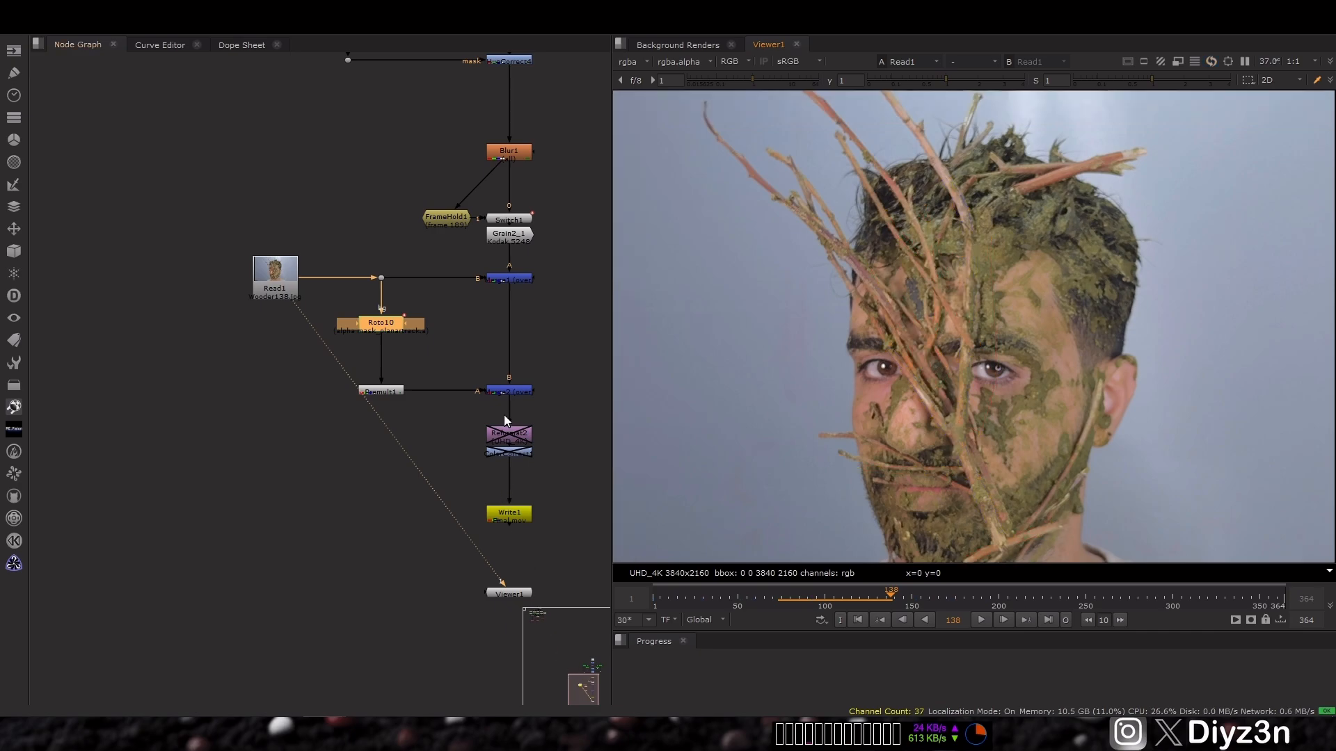
View the output of Merge2, scrub through the composite, and return to frame 1
click(504, 398)
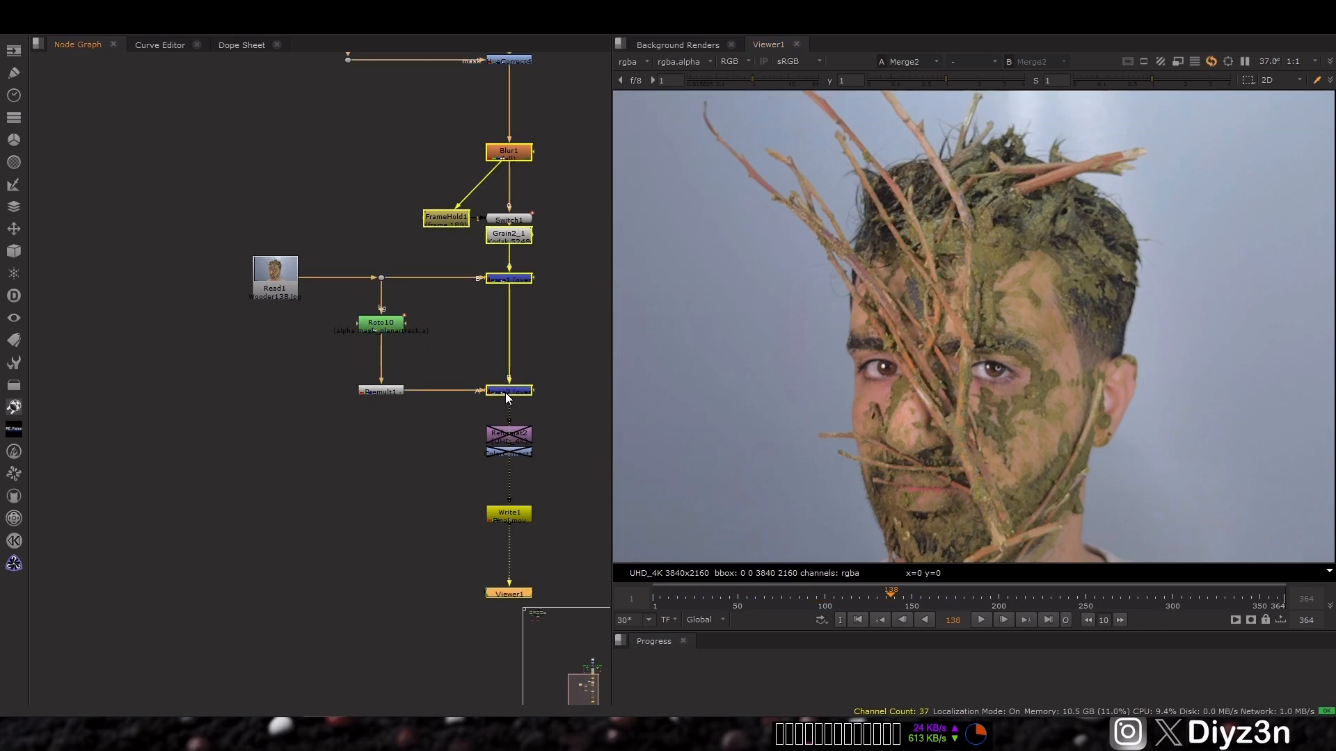
key(1)
drag(779, 604, 716, 607)
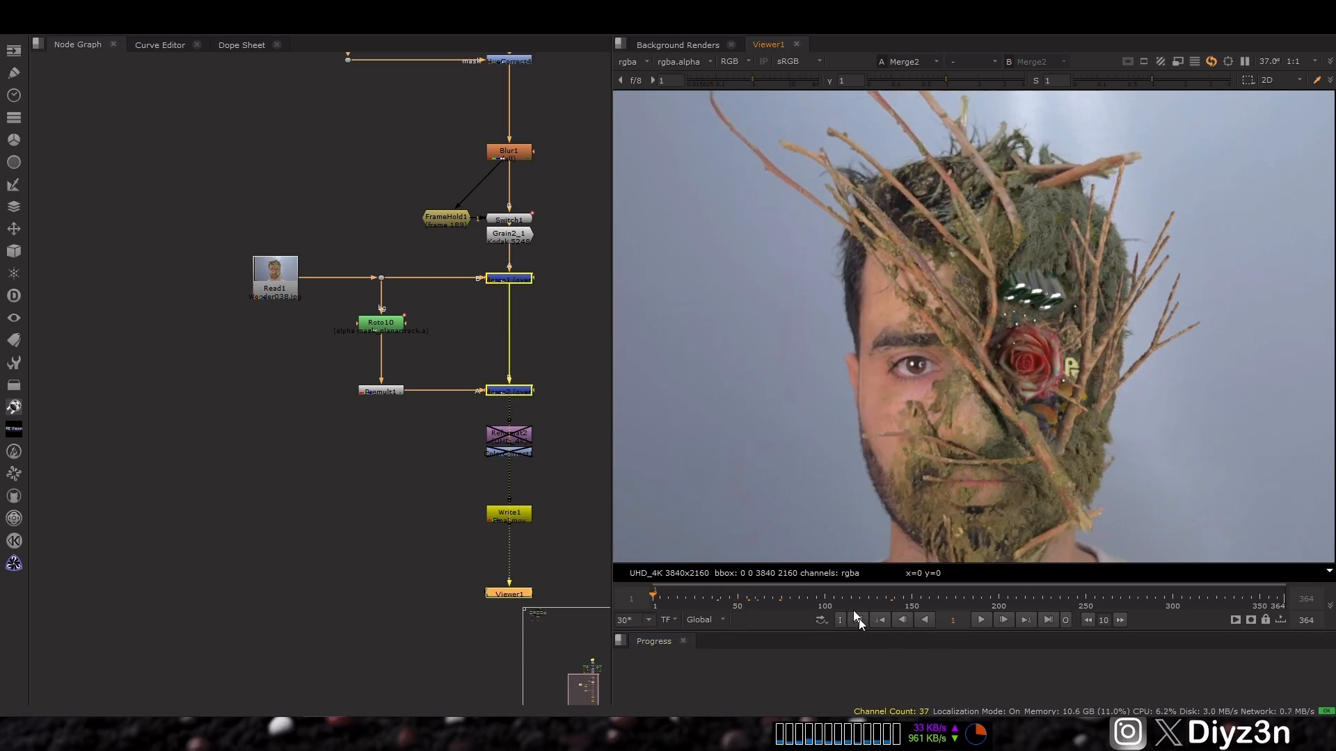
click(880, 620)
Disable and re-enable Merge2 to compare the composite without and with the rotoscoped branches, and play the result
key(f)
key(d)
key(d)
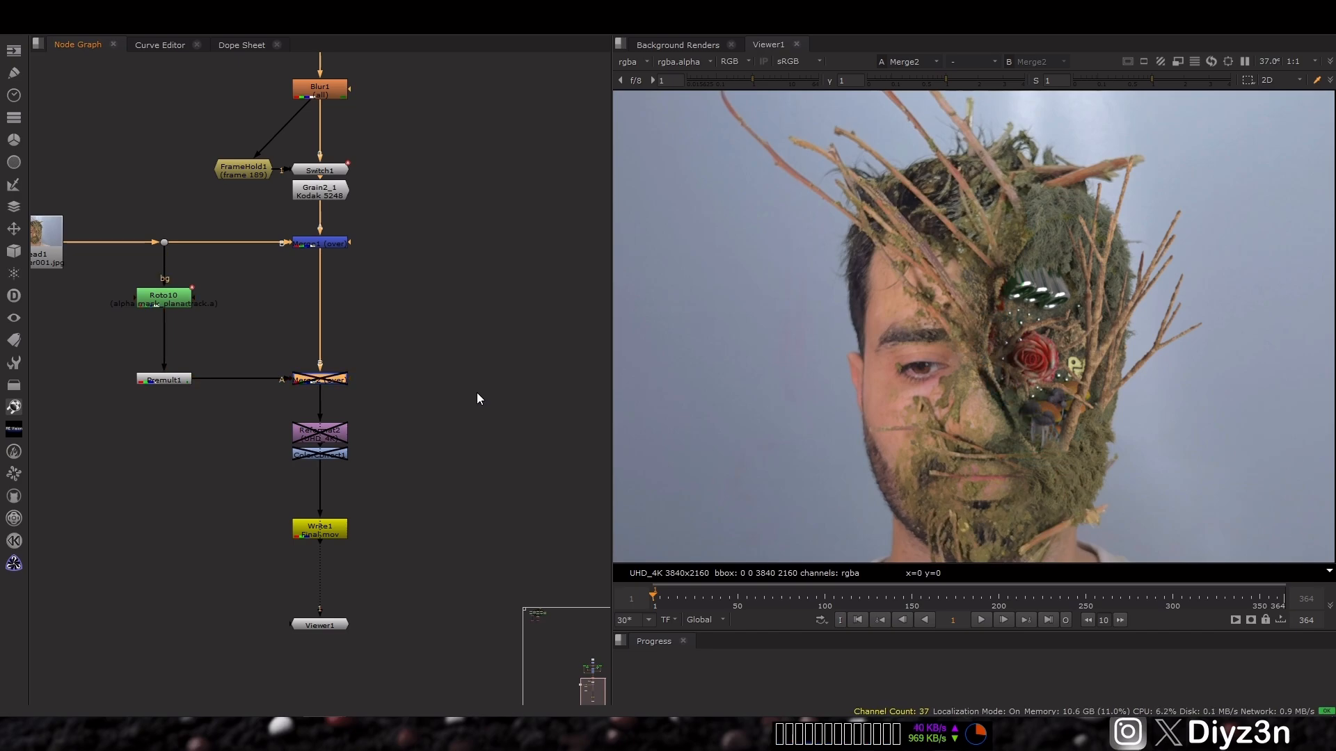
click(978, 621)
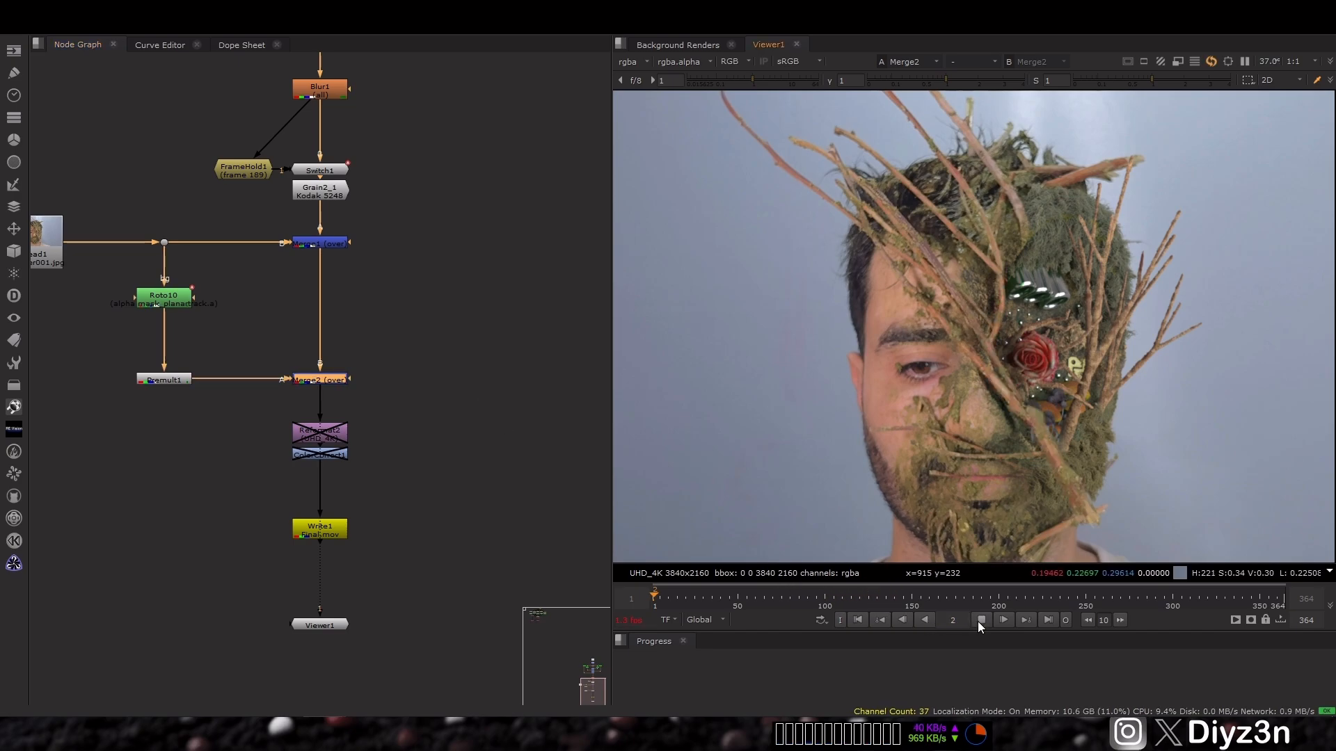